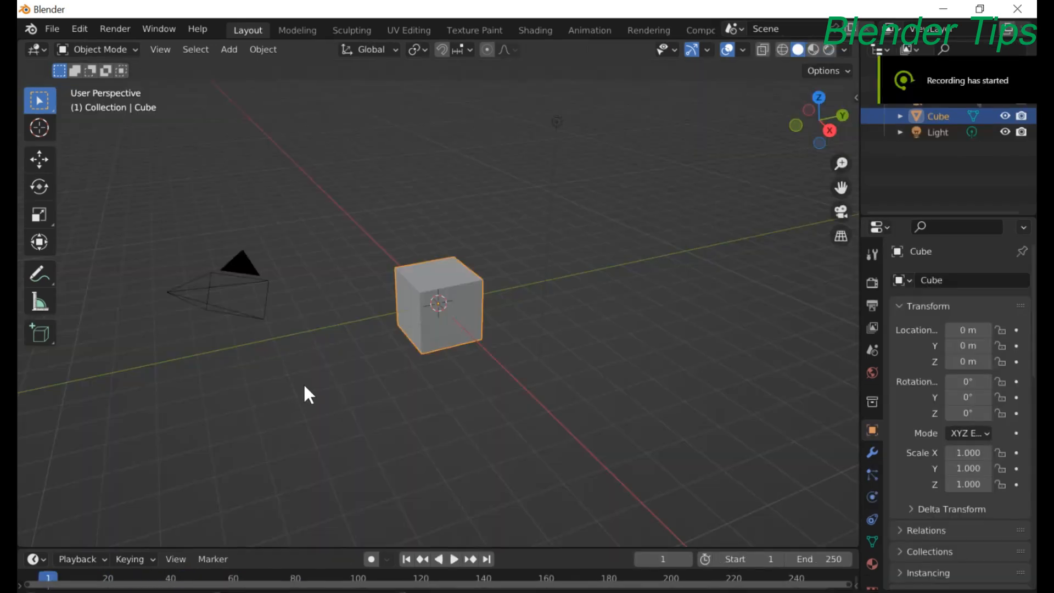
Step: Delete the default camera, cube and light from the scene
scroll(379, 351, "down", 2)
left_click_drag(261, 236, 569, 328)
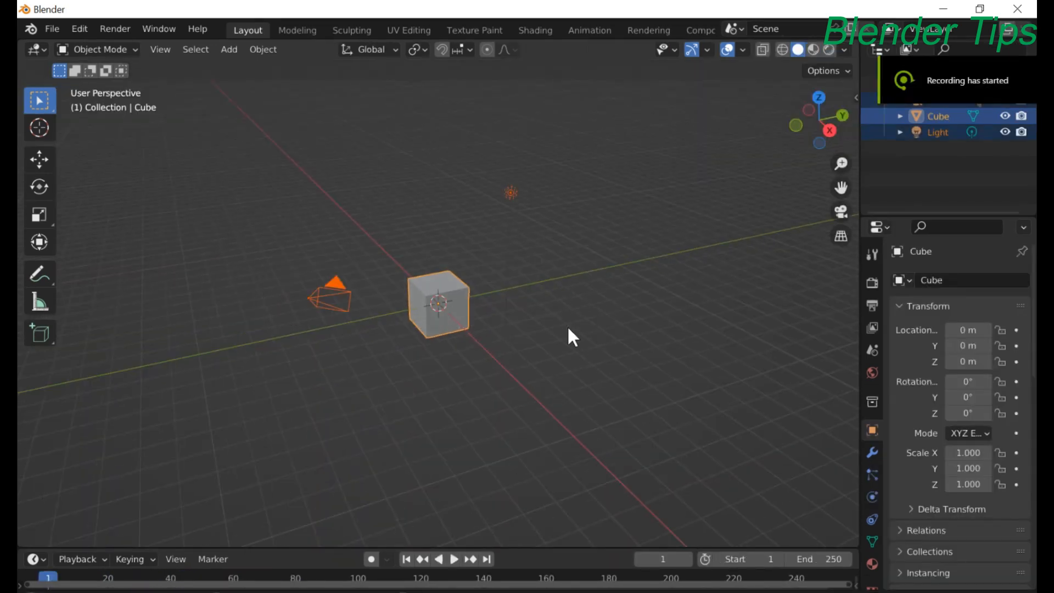
key("Delete")
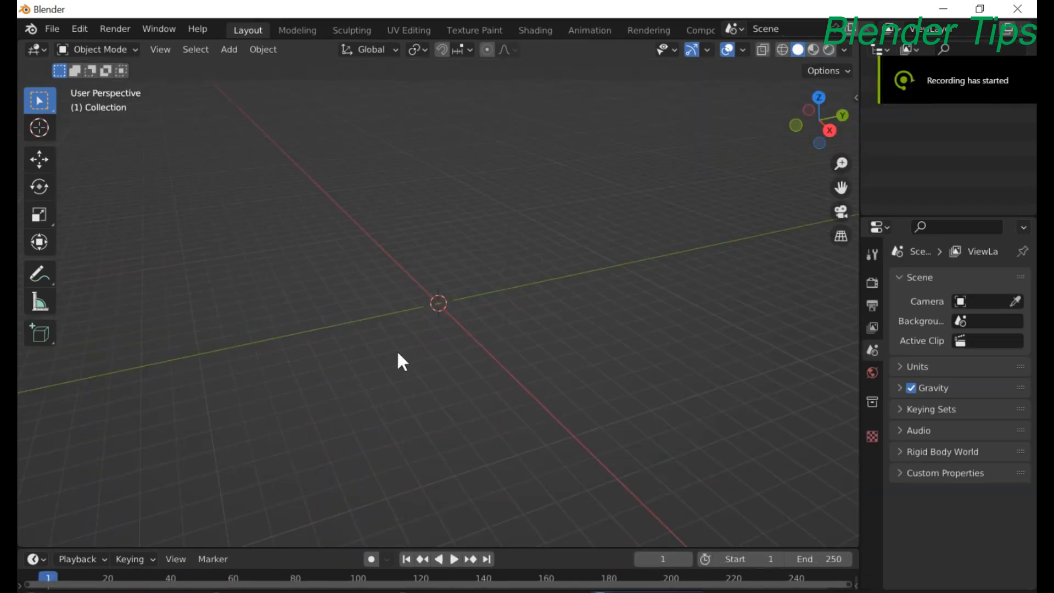
Step: Add a UV sphere at the origin and scale it down to about 0.27
key("shift+a")
mouse_move(407, 285)
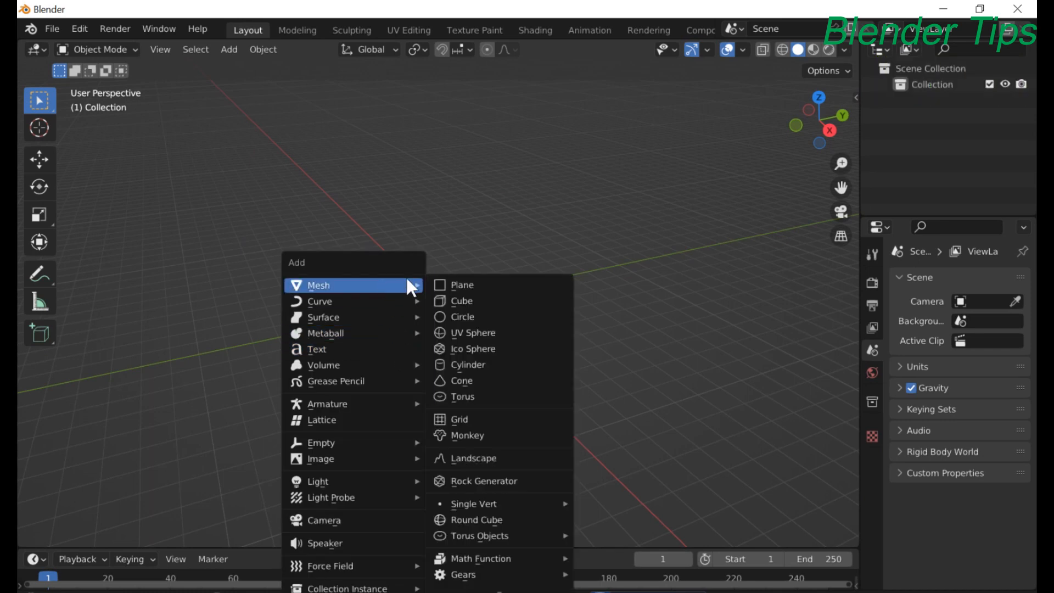
left_click(491, 333)
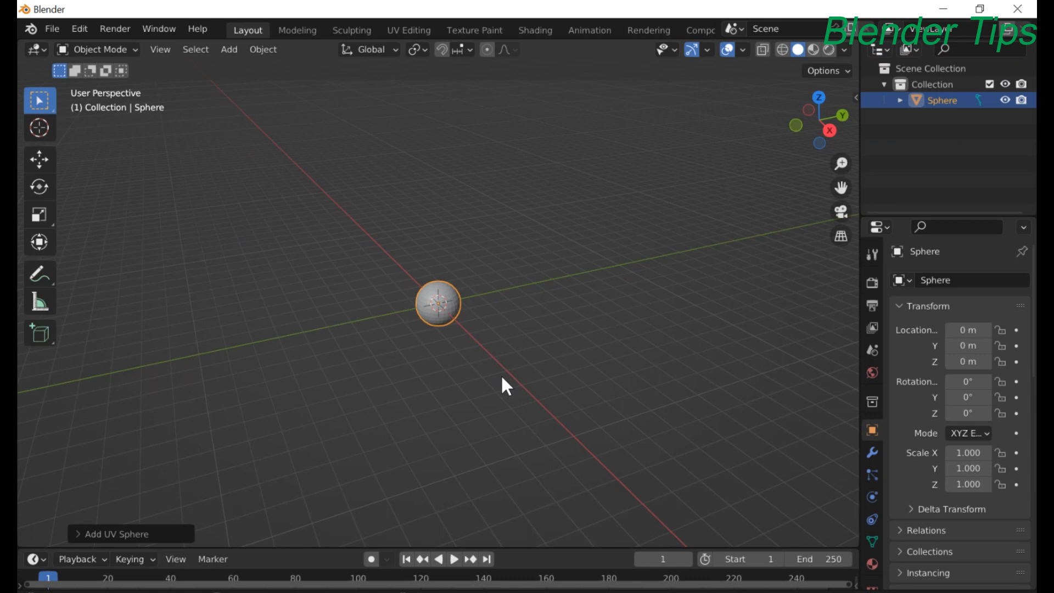
key("s")
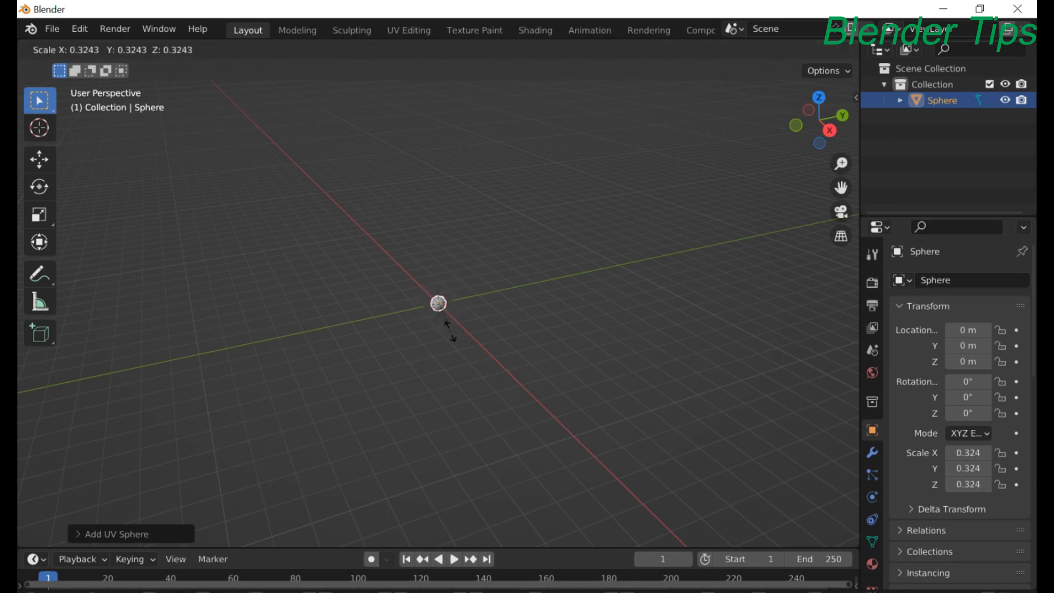
left_click(447, 327)
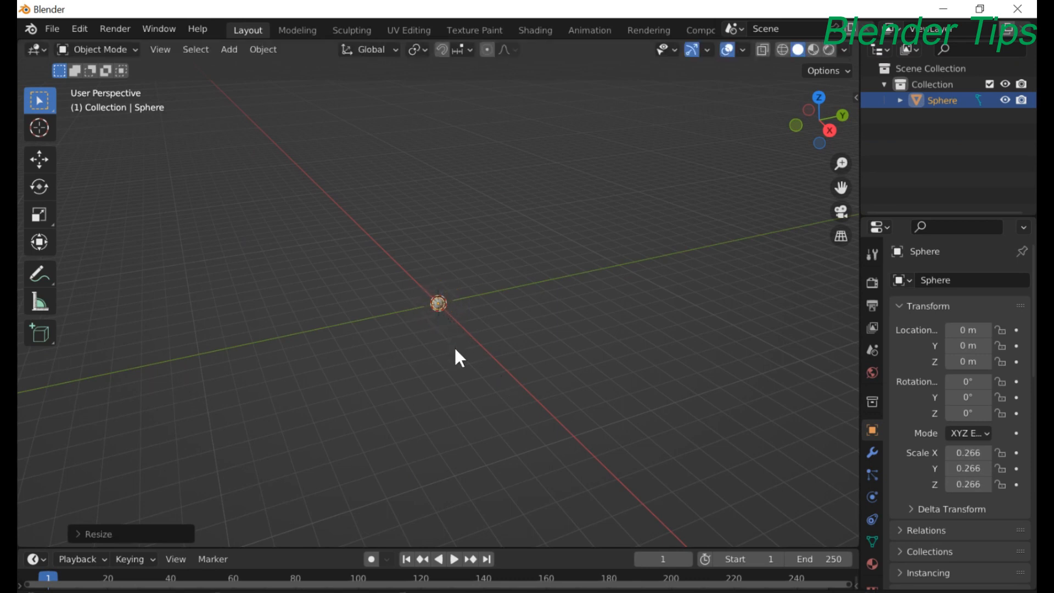
Step: Raise the UV sphere along the Z axis to a height of about 9.8 m
key("g")
key("z")
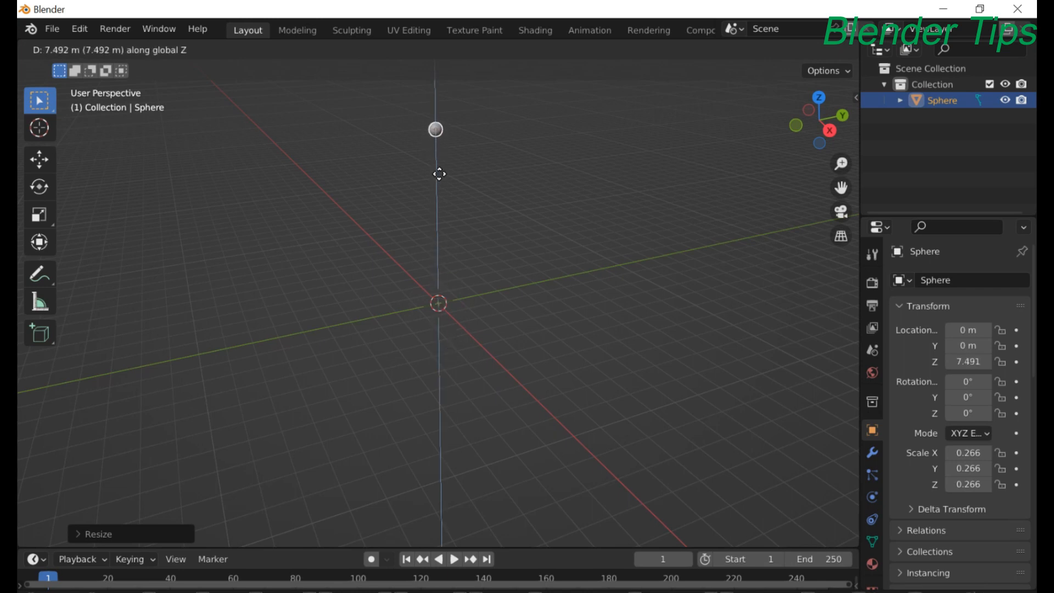
left_click(446, 175)
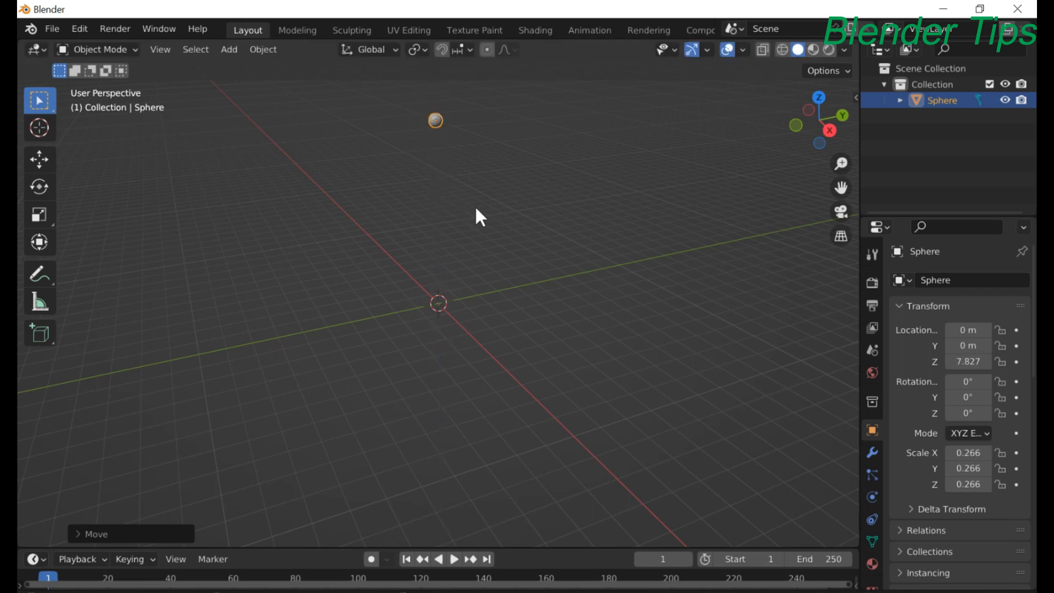
mouse_move(475, 205)
middle_mouse_down("shift")
mouse_move(472, 216)
mouse_move(475, 208)
middle_mouse_up("shift")
scroll(471, 216, "down", 2)
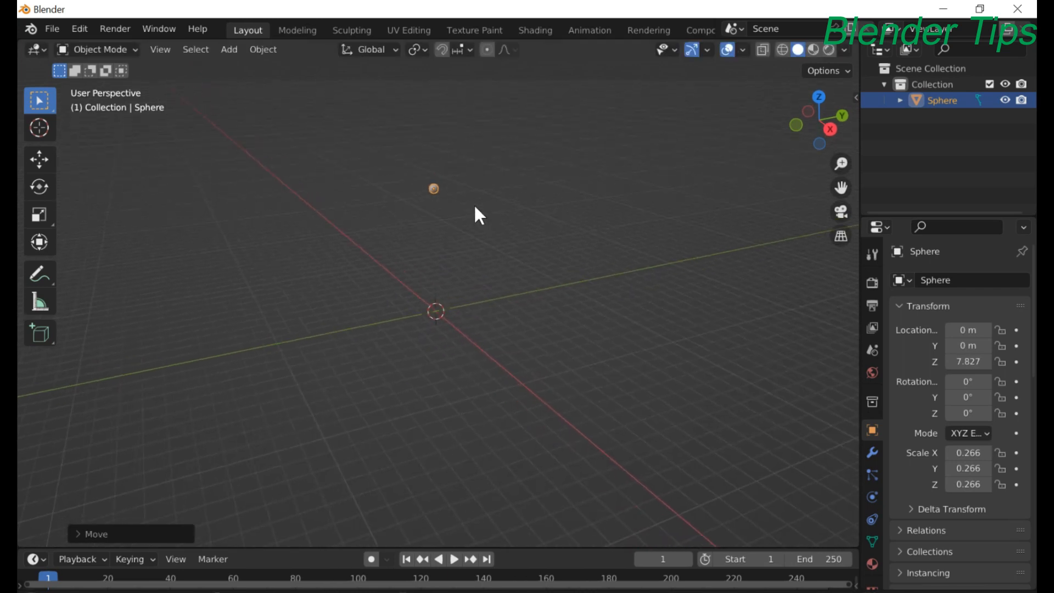
key("g")
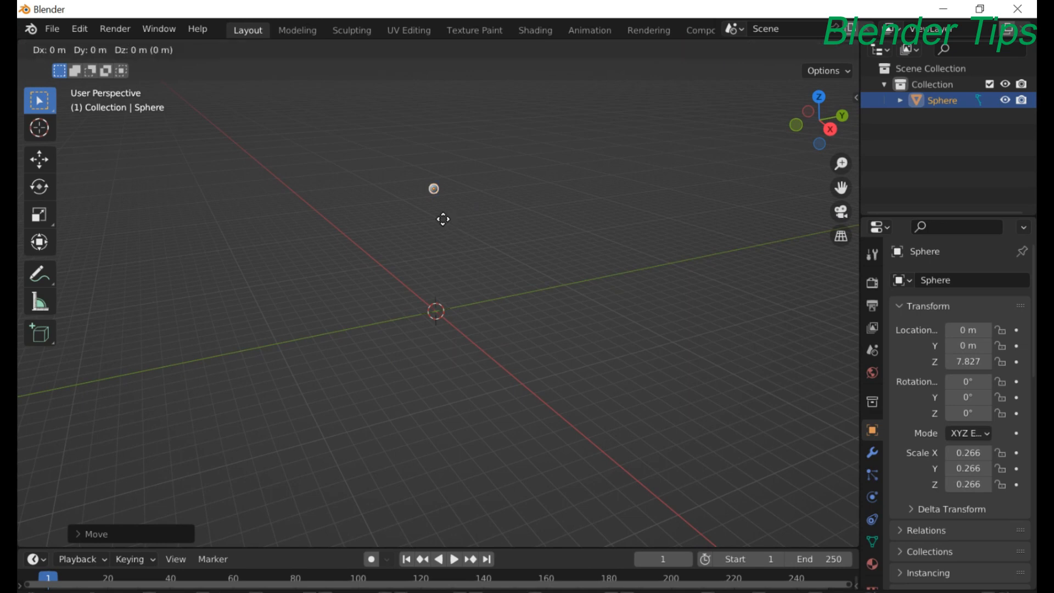
key("z")
left_click(484, 192)
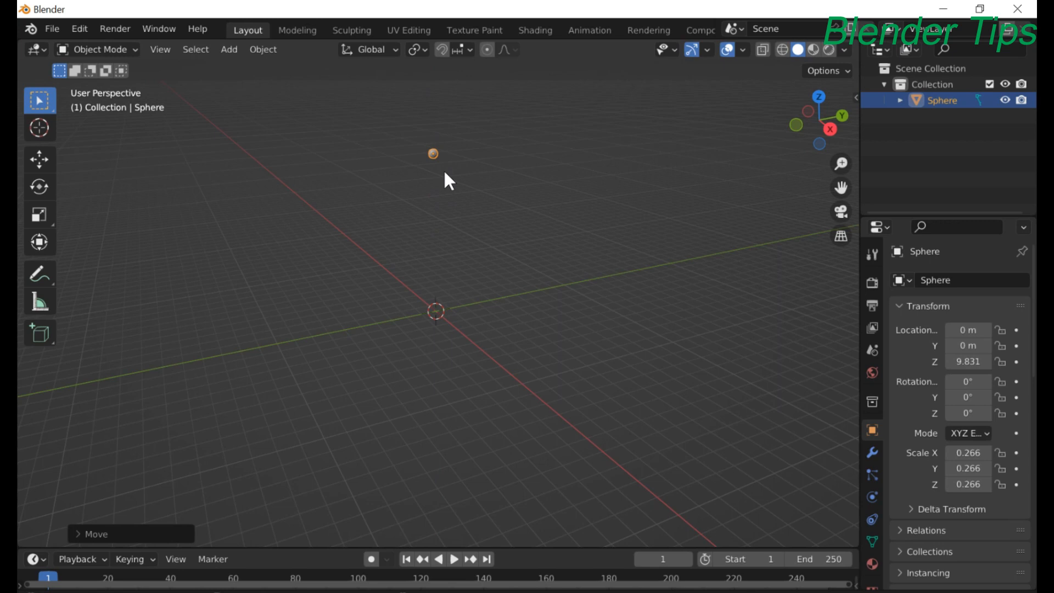
Step: Duplicate the raised sphere twice, placing copies at about (2.5, 4.1, 8.6) m and (-2.4, -6.0, 9.0) m
key("shift+d")
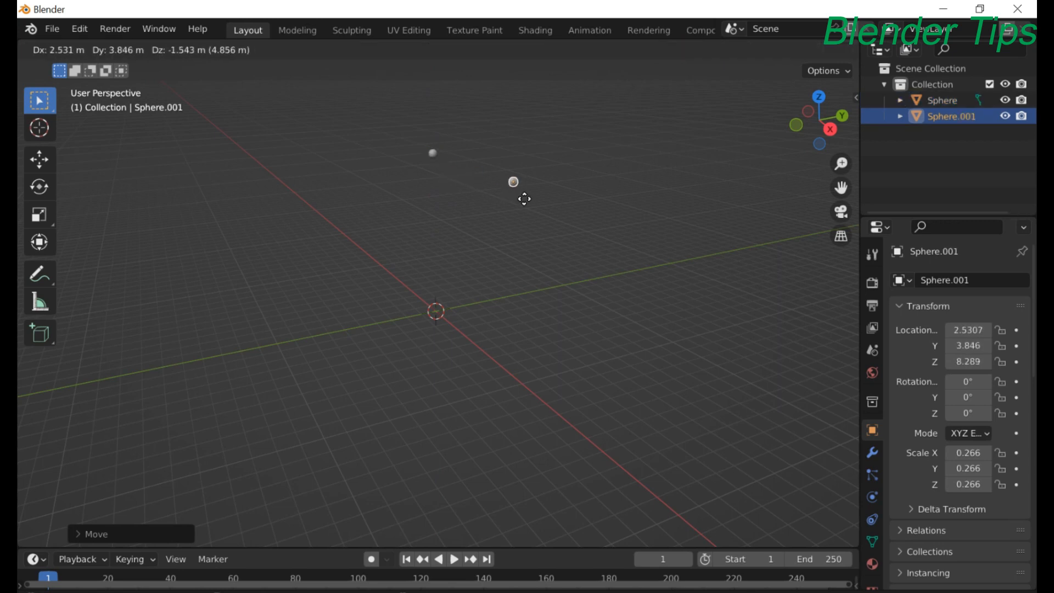
left_click(529, 193)
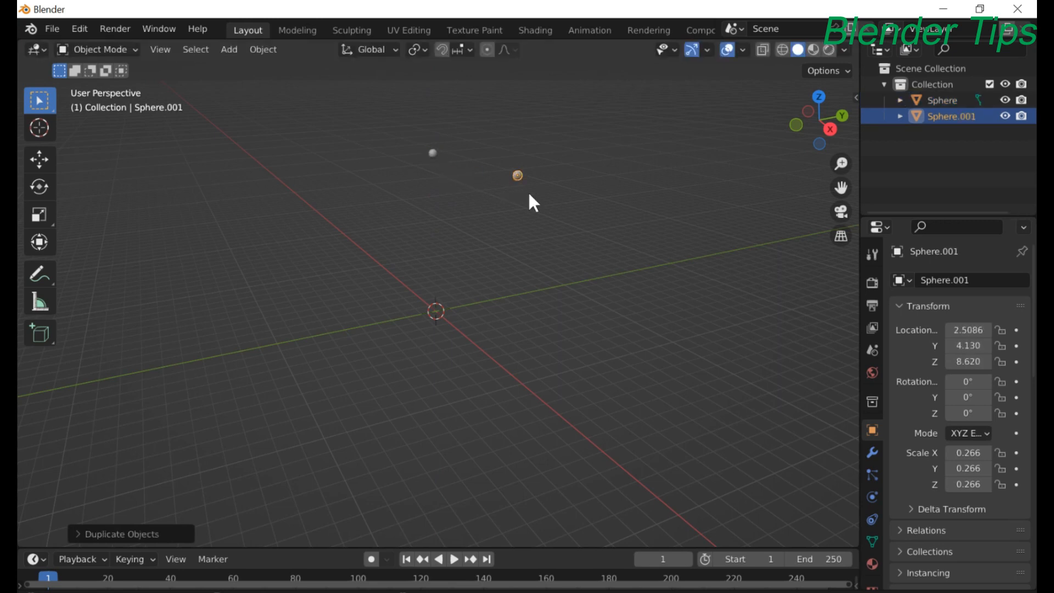
key("shift+d")
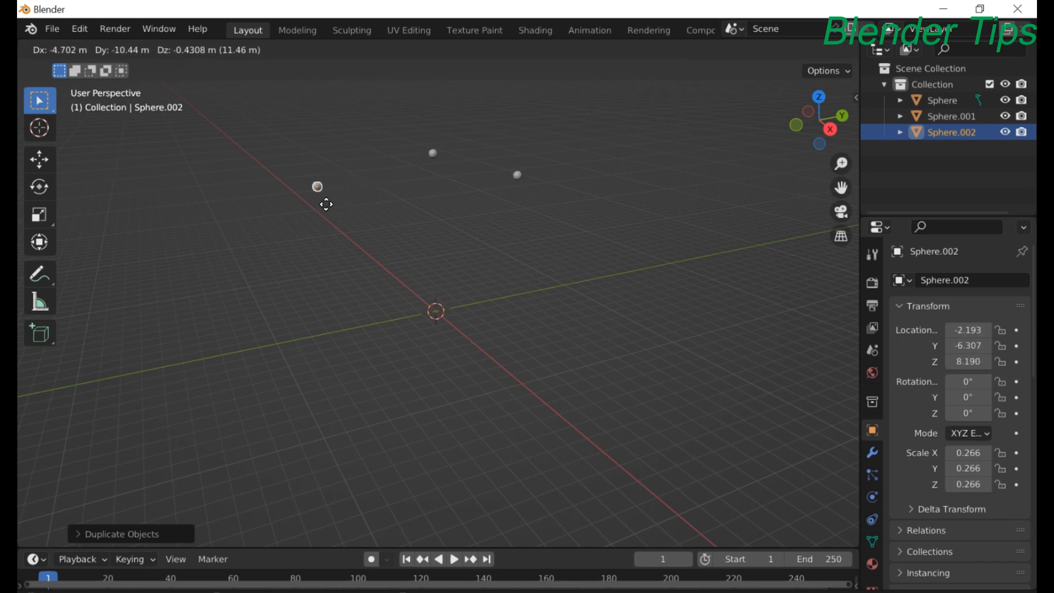
left_click(330, 189)
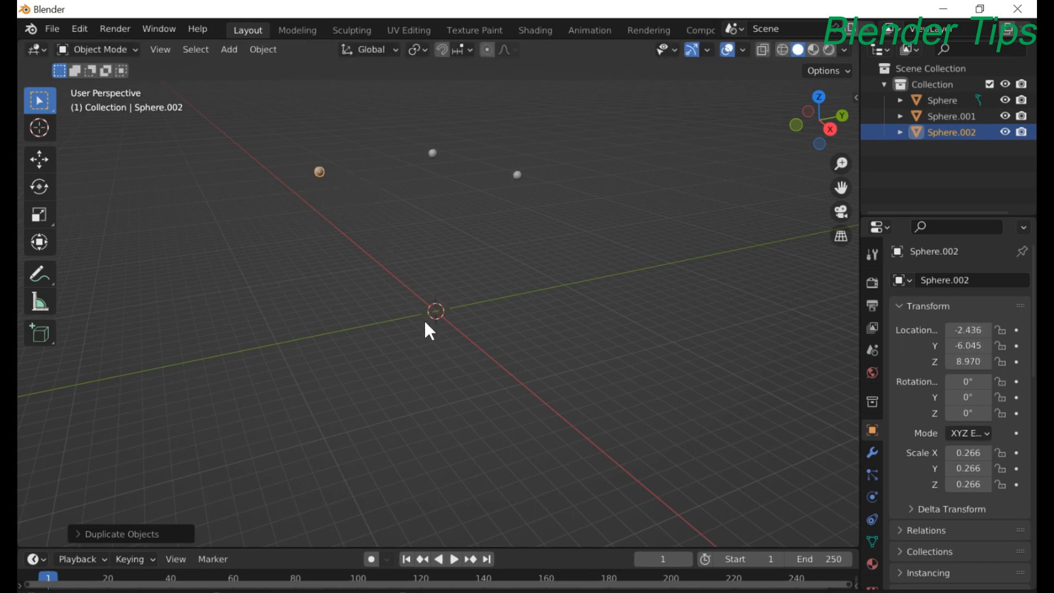
Step: Add an ico sphere at the origin and scale it down to about 0.41
key("shift+a")
mouse_move(435, 289)
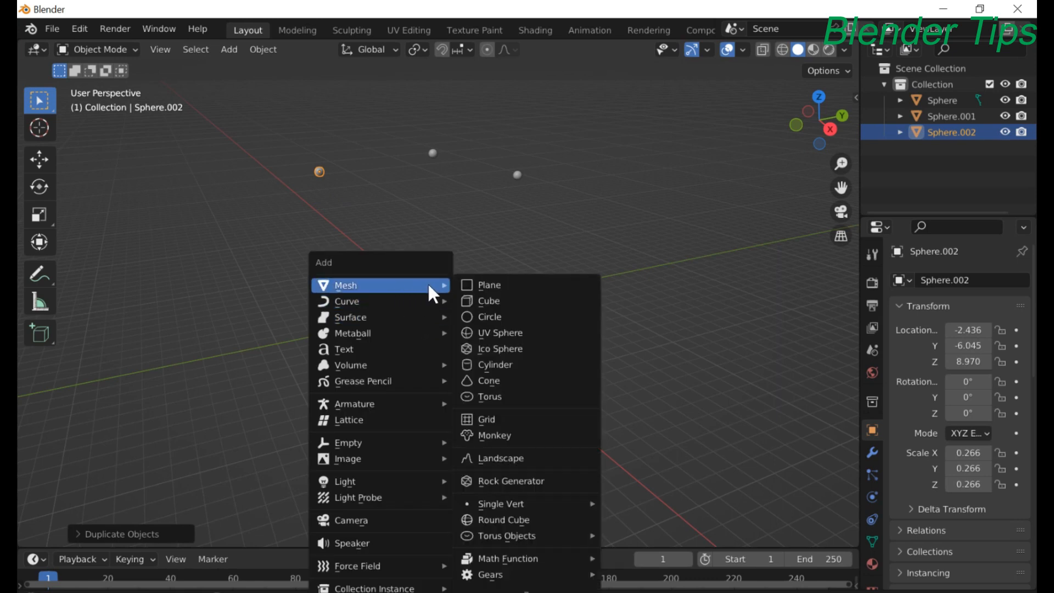
left_click(503, 352)
key("s")
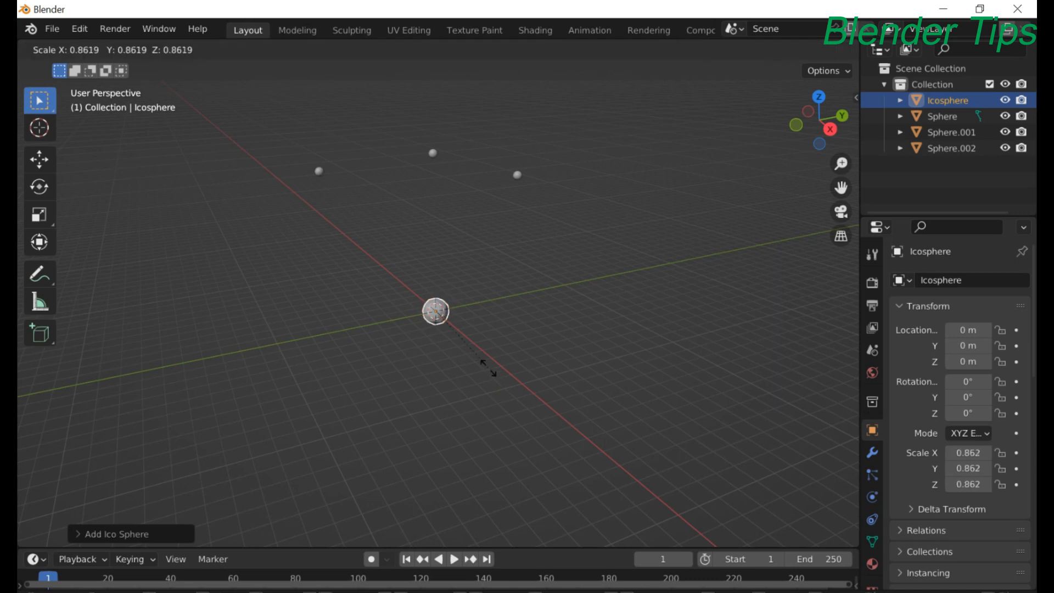
left_click(458, 341)
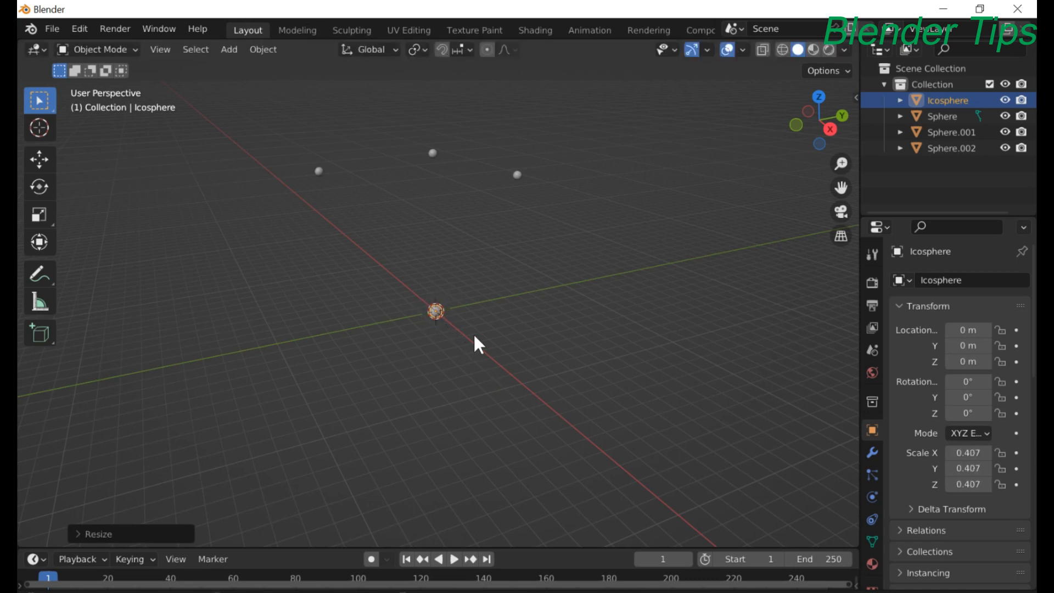
Step: Duplicate the ico sphere twice in a row, placing copies at about (0.6, 1.7, 0.1) m and (1.3, 3.6, 0.2) m
middle_click_drag(483, 351, 465, 365)
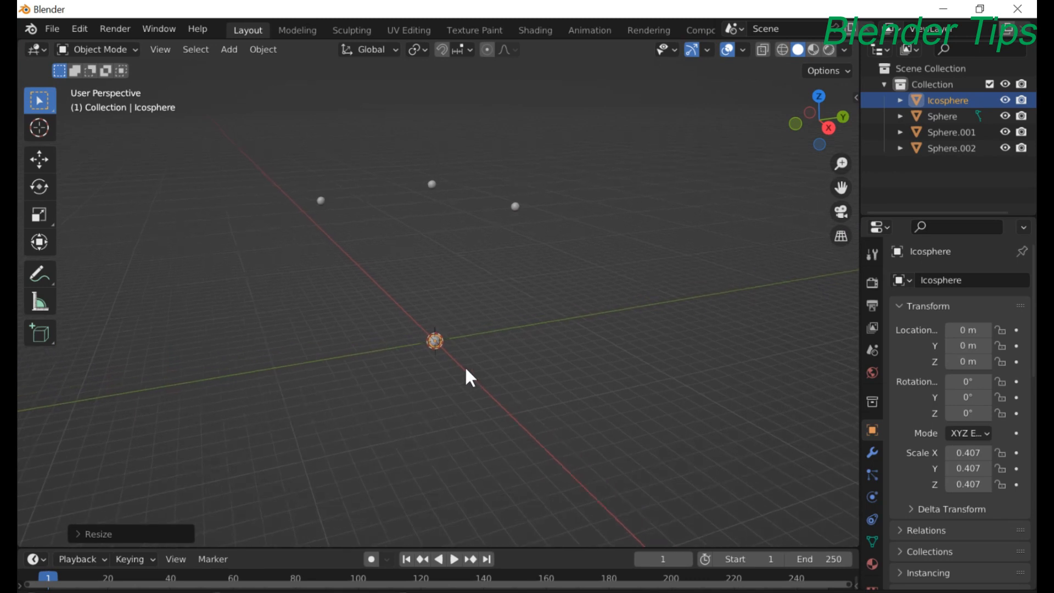
scroll(468, 364, "up", 1)
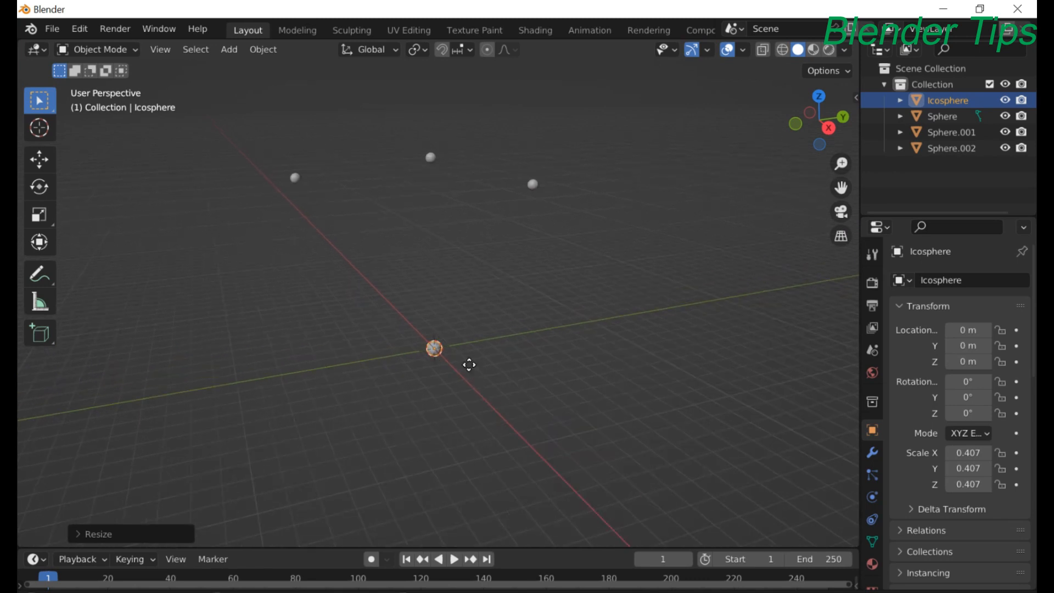
key("shift+d")
left_click(503, 363)
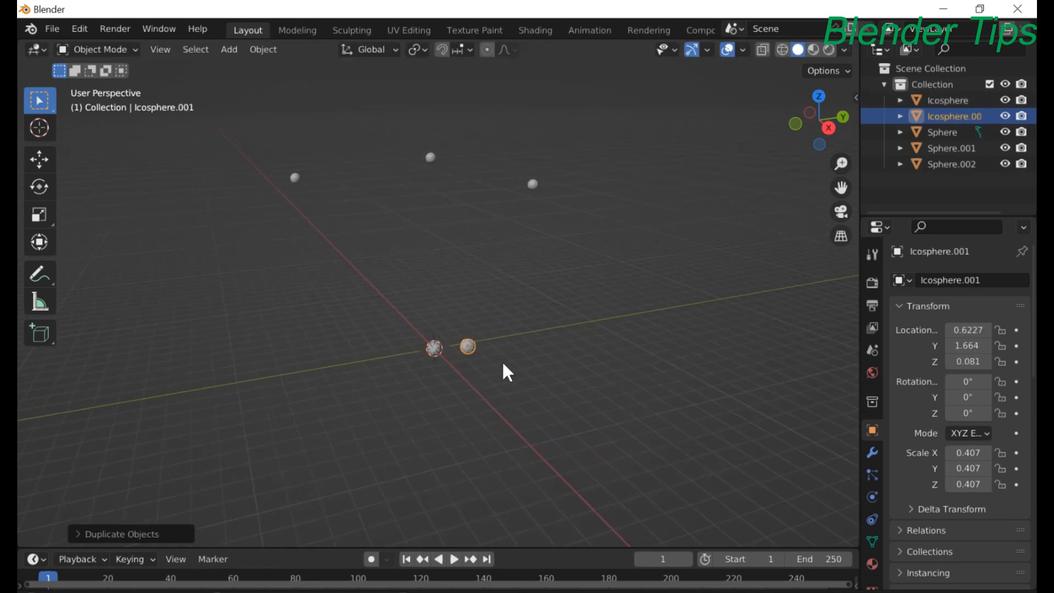
key("shift+d")
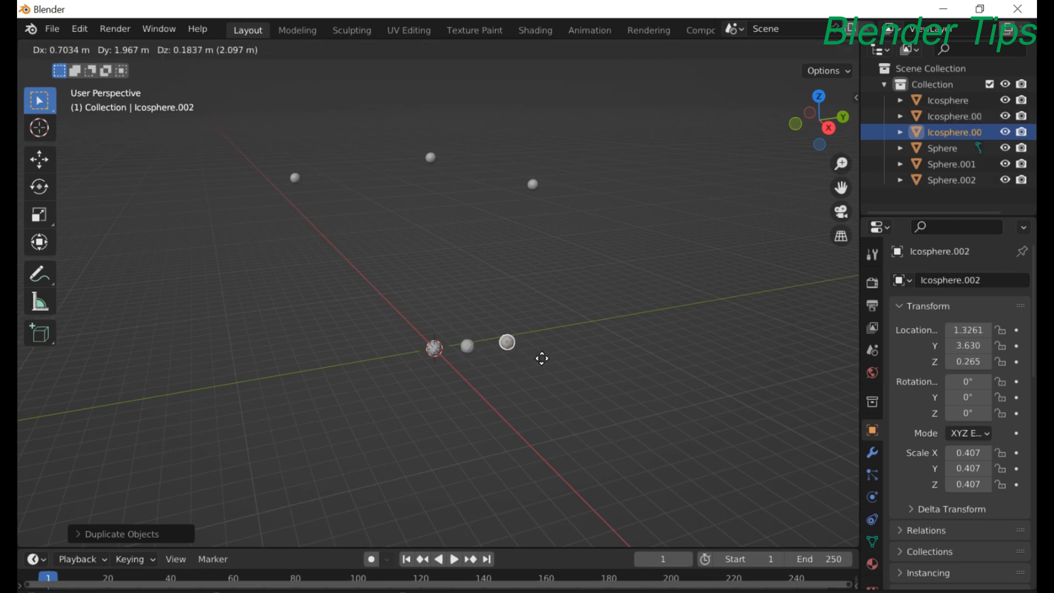
left_click(542, 360)
Step: Add a particle system to the original UV sphere, the middle one of the three raised spheres
scroll(526, 293, "down", 1)
middle_click_drag(535, 291, 580, 298)
scroll(579, 302, "up", 1)
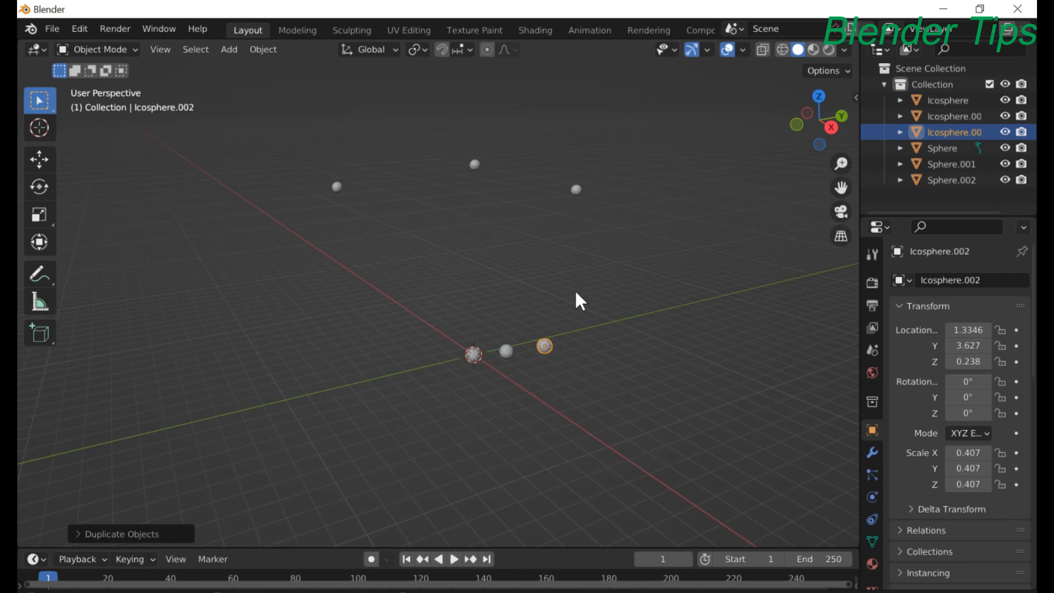
left_click(476, 165)
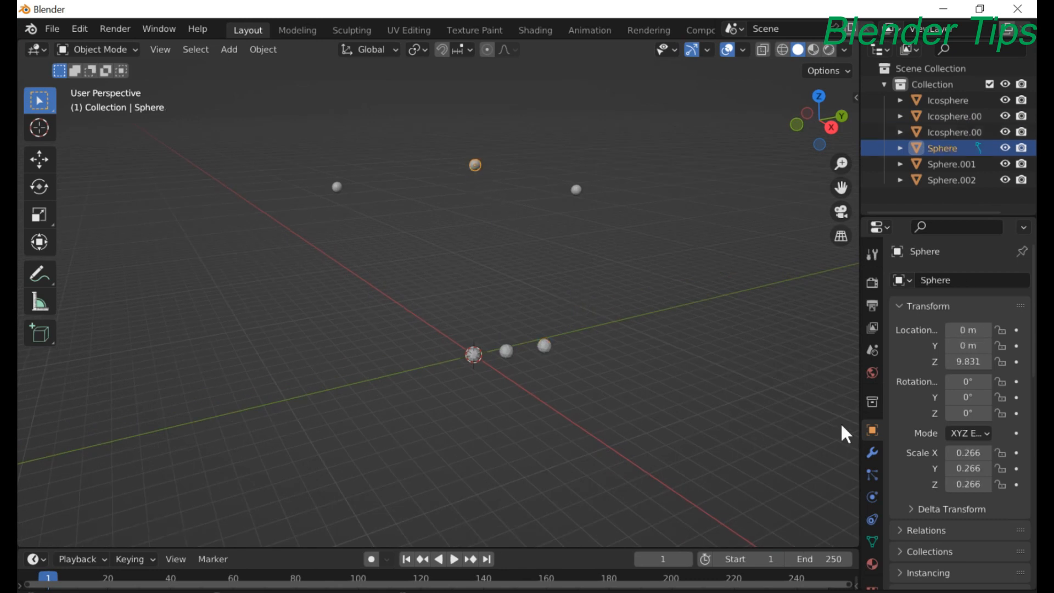
left_click(872, 475)
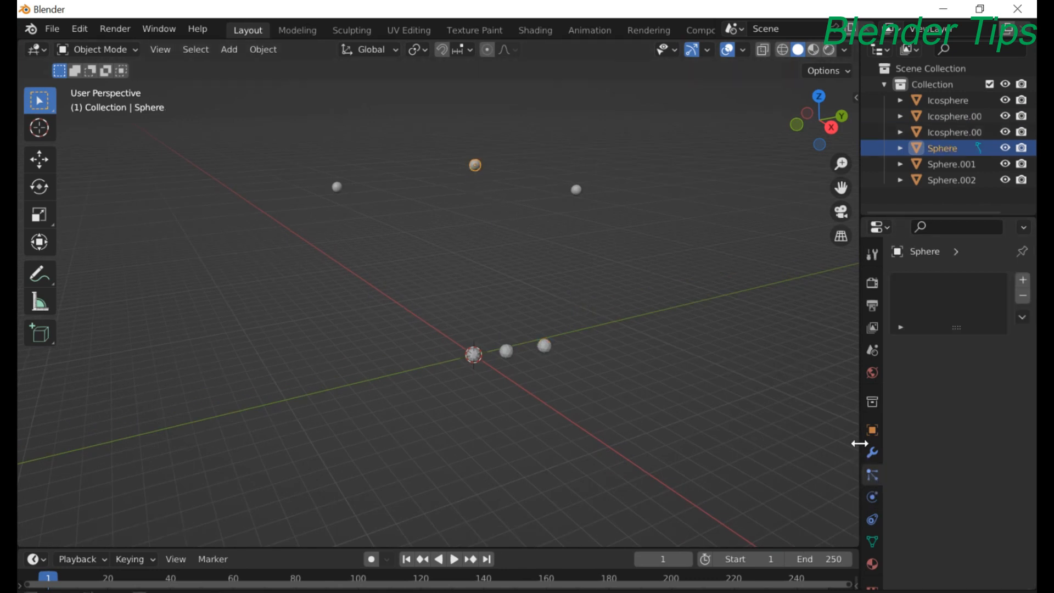
left_click_drag(857, 441, 792, 437)
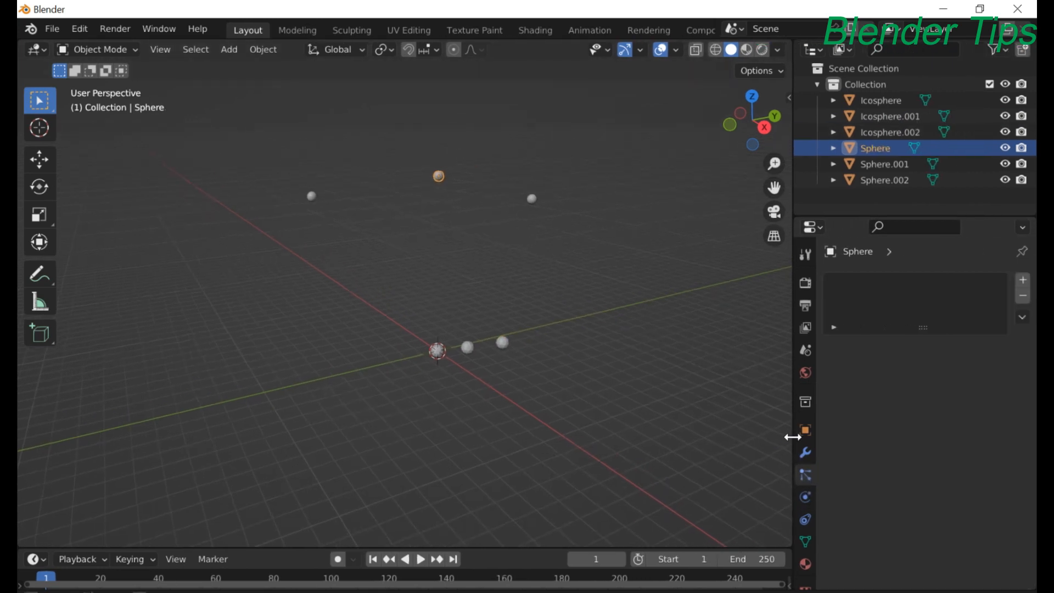
left_click(1023, 279)
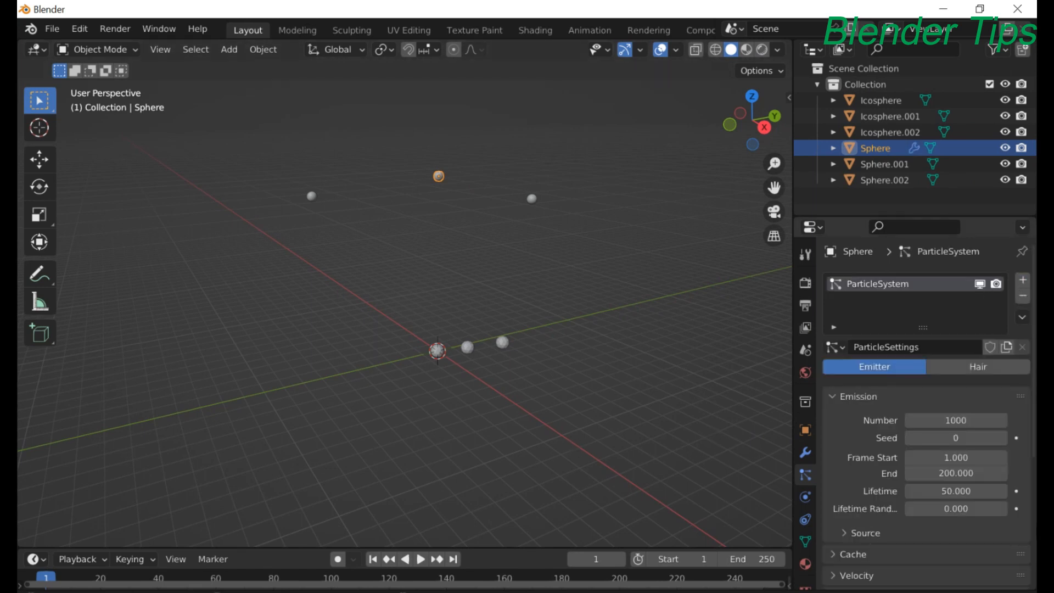
Step: Set the particle emission to 500 particles, starting at frame 10 and ending at frame 100
left_click(962, 426)
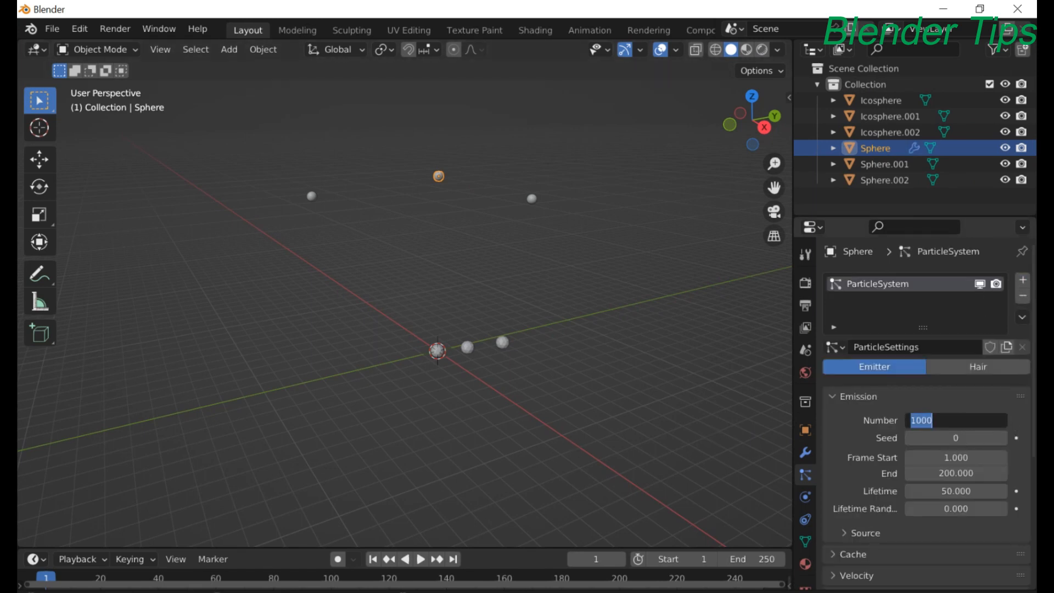
type("500")
key("Return")
left_click(937, 458)
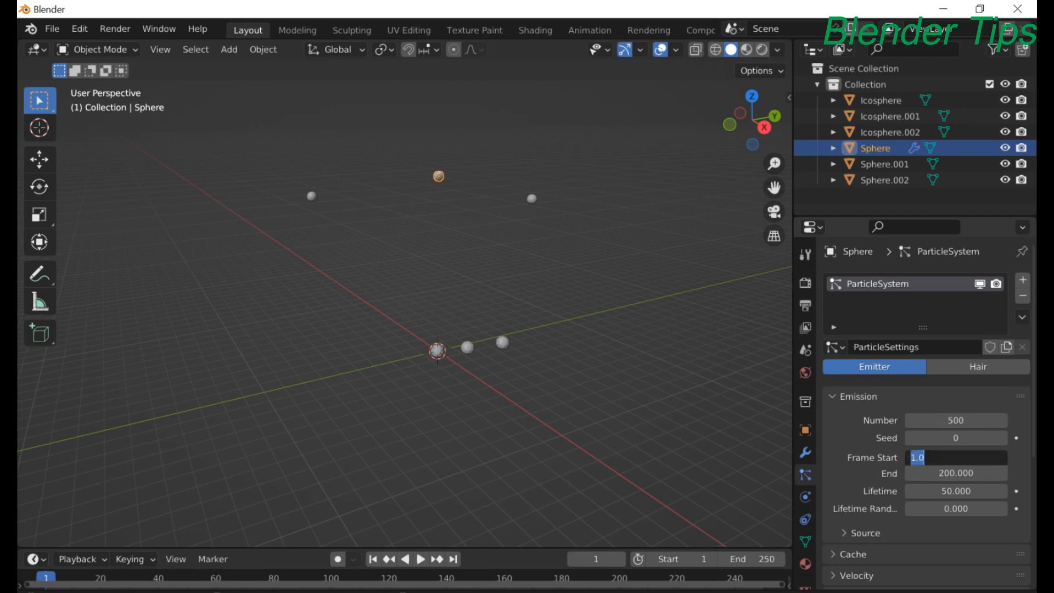
type("10")
key("Return")
left_click(939, 476)
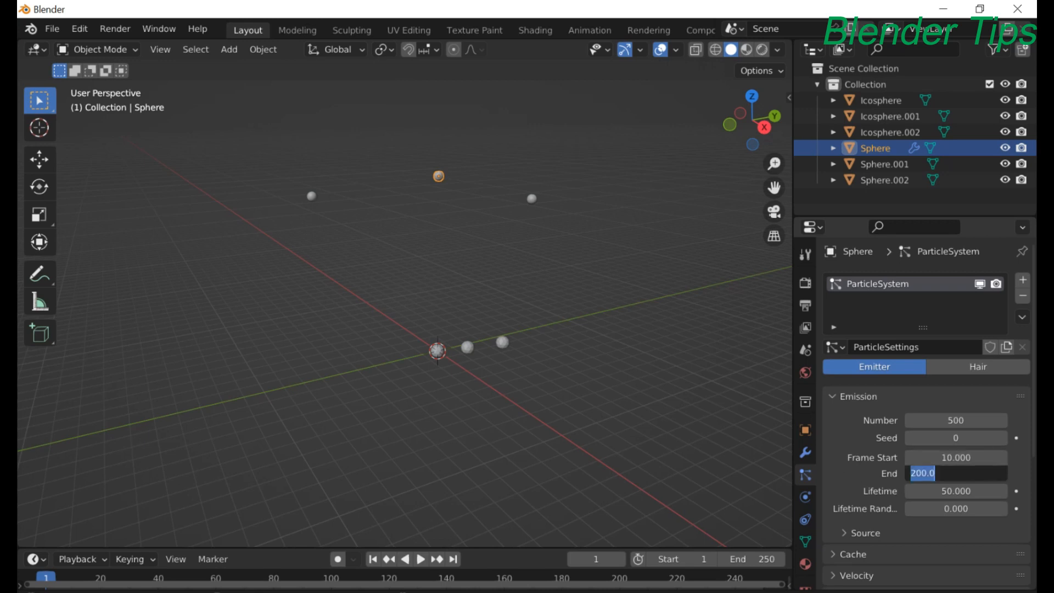
type("100")
key("Return")
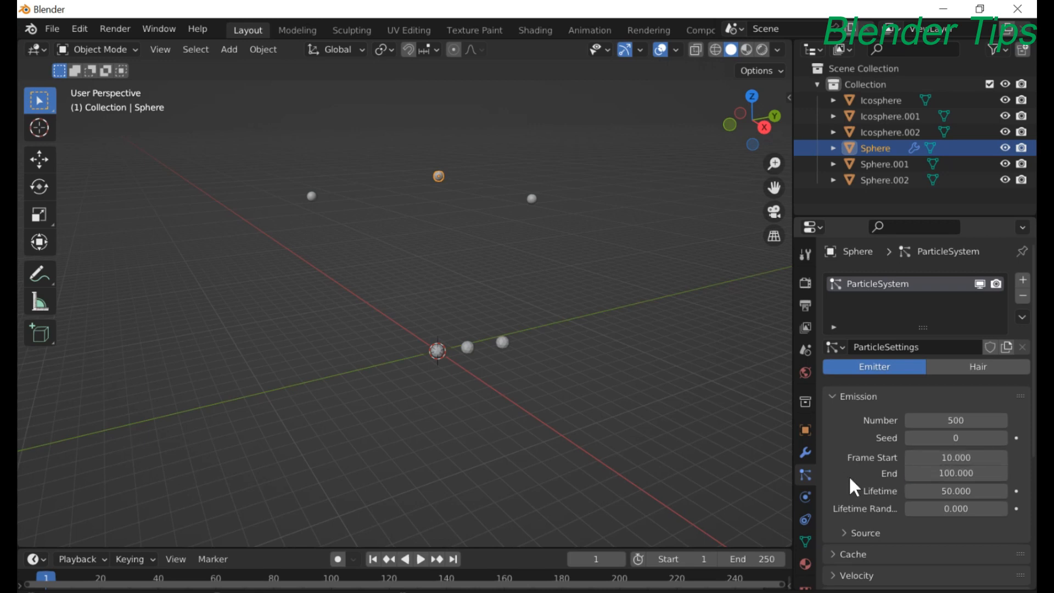
Step: Render the particles of the original UV sphere as objects, using Icosphere as the instance object
scroll(961, 550, "down", 8)
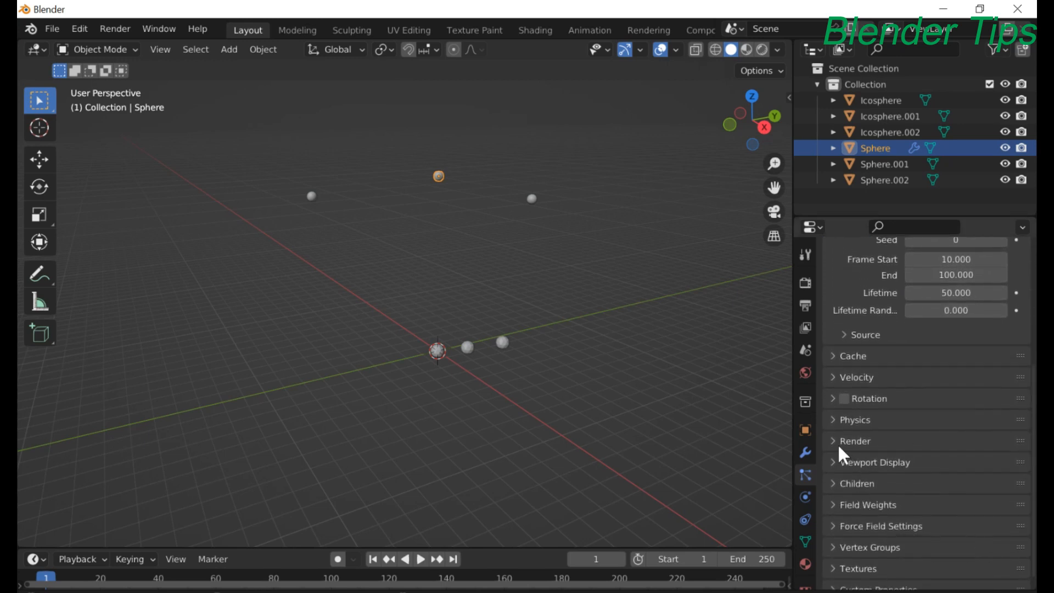
left_click(840, 441)
scroll(1020, 461, "down", 4)
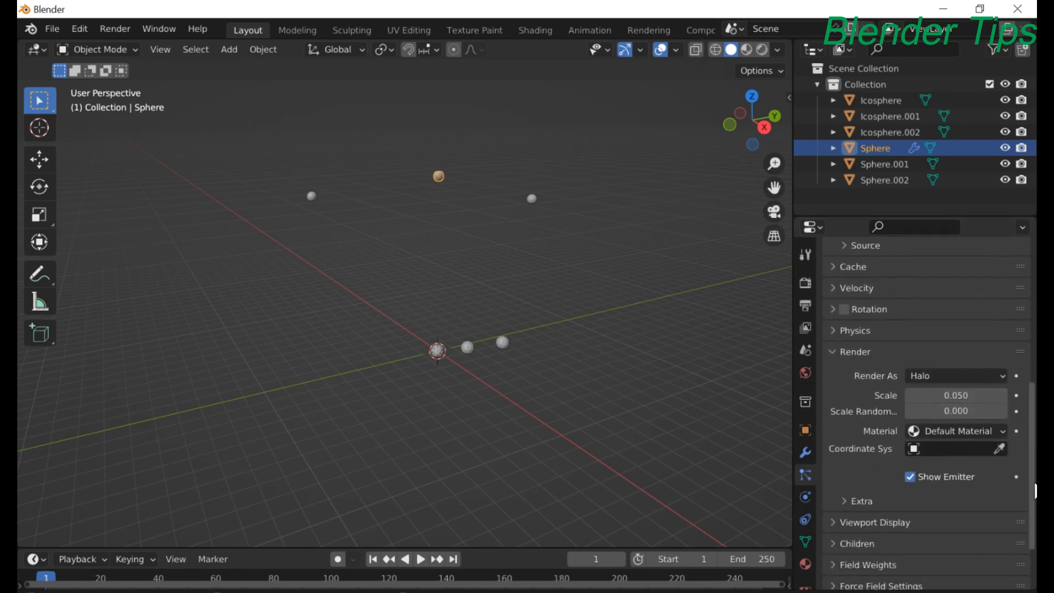
left_click(967, 378)
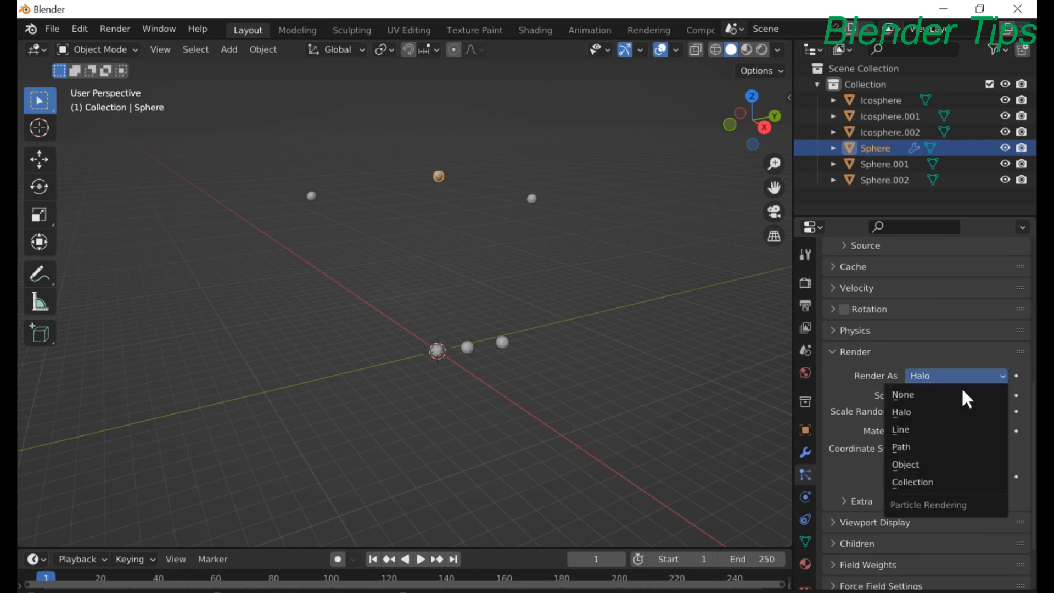
left_click(921, 465)
left_click(955, 491)
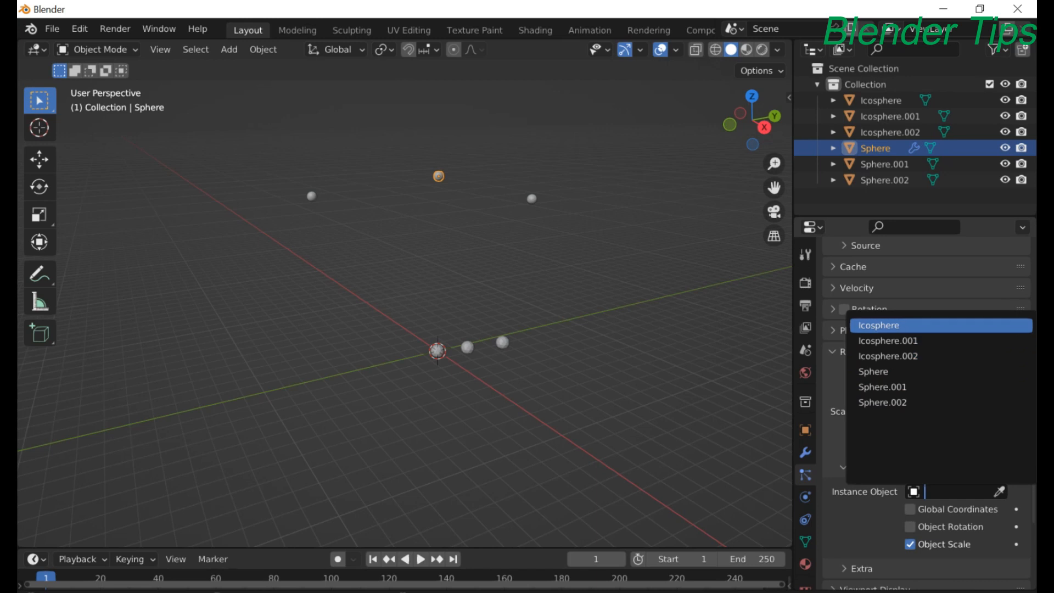
left_click(911, 326)
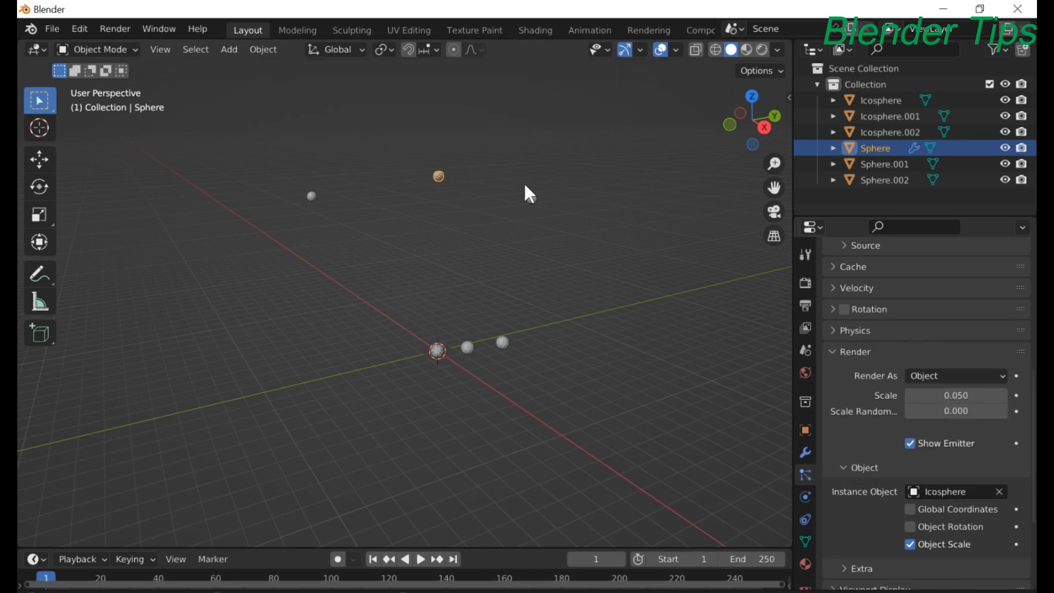
Step: Add a particle system to the raised sphere Sphere.001 and set its particle number to 500
left_click(530, 198)
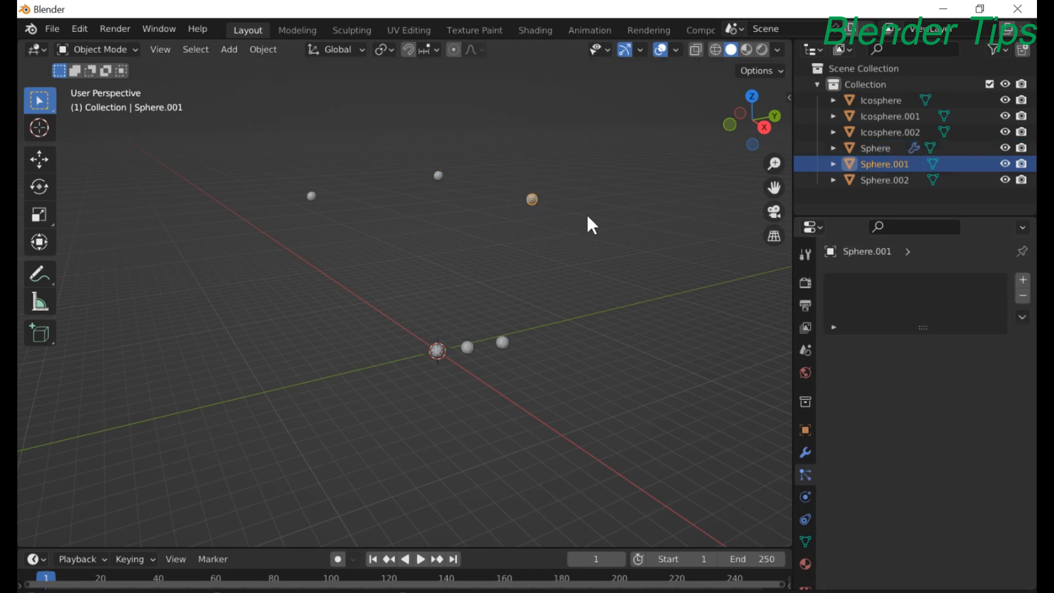
left_click(1023, 281)
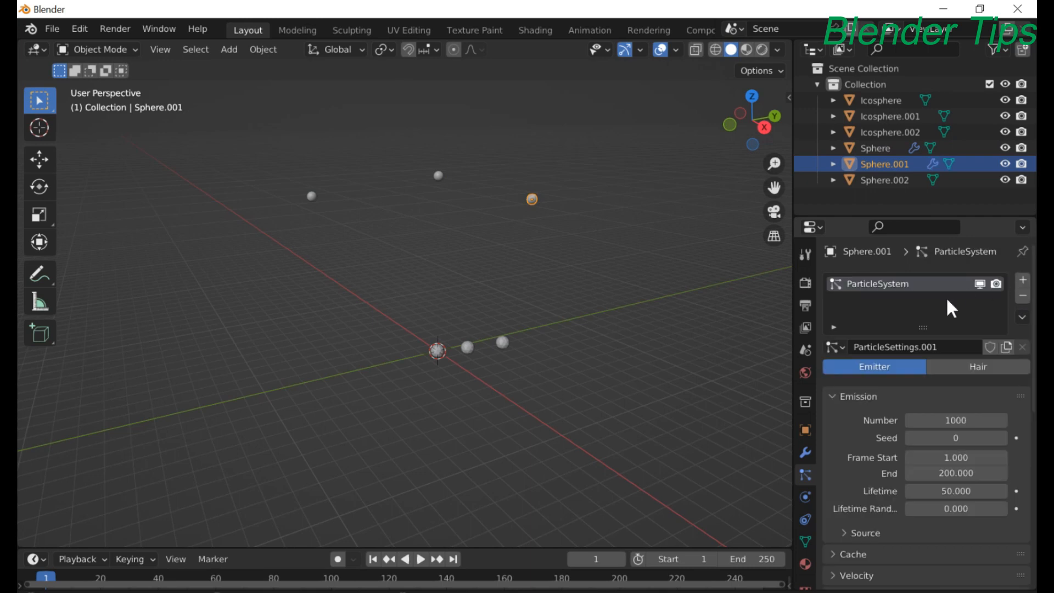
left_click(952, 420)
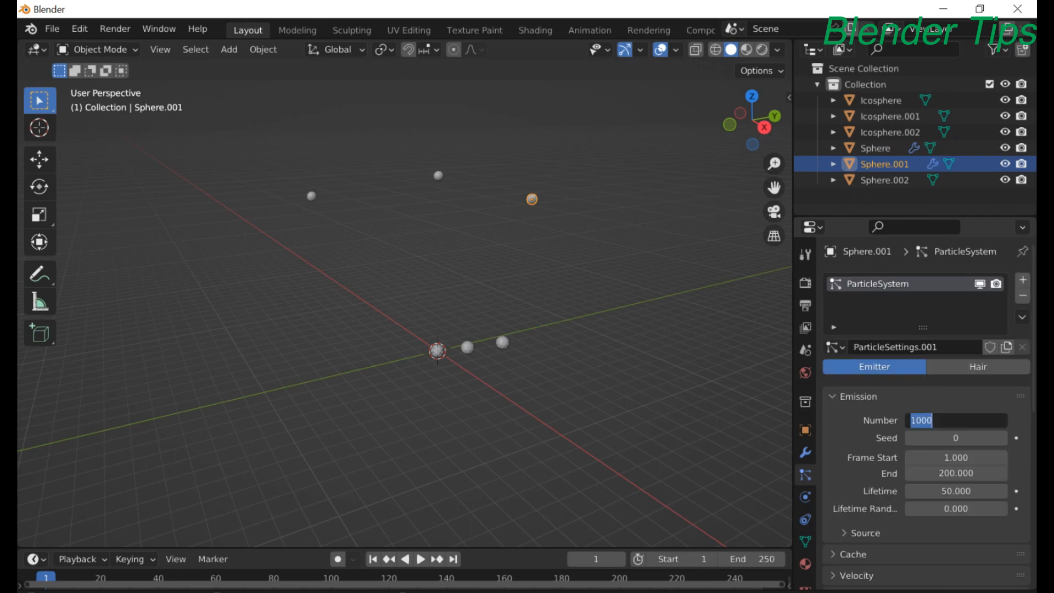
type("500")
key("Return")
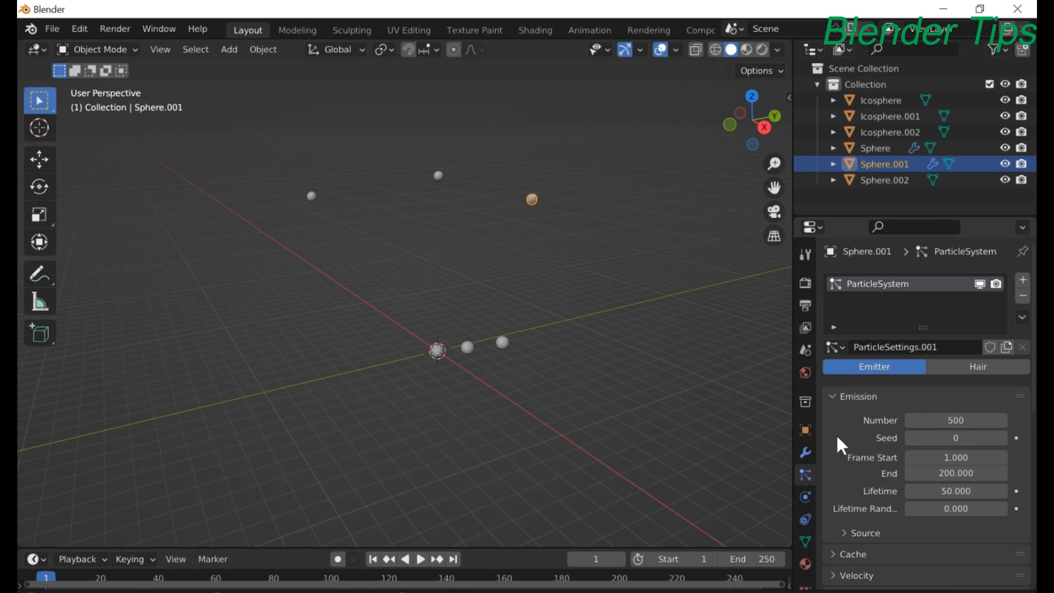
Step: Set the particle emission of Sphere.001 to start at frame 15 and end at frame 100
left_click(953, 458)
type("15")
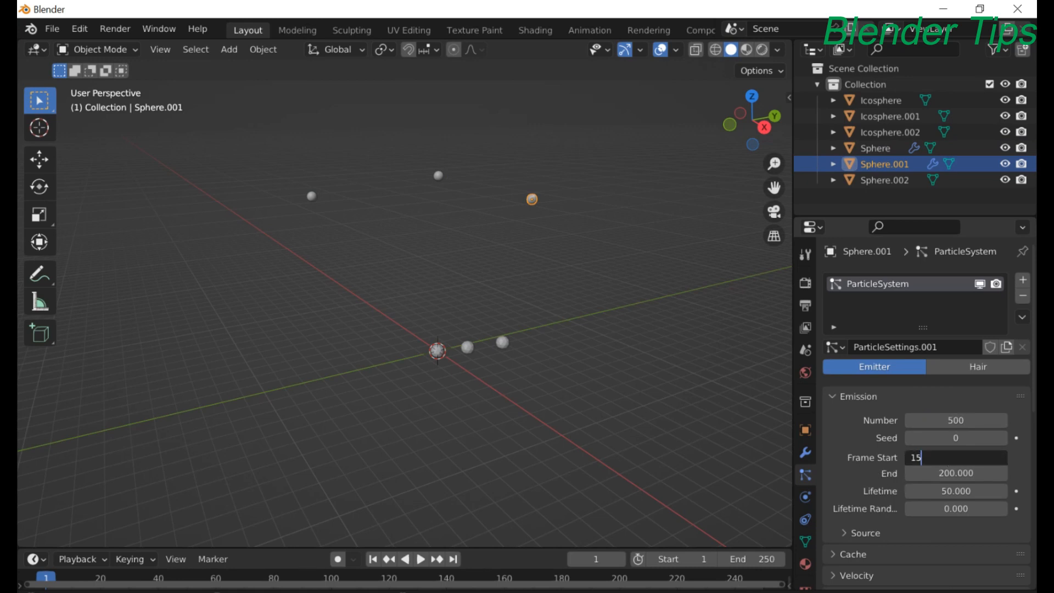
key("Return")
left_click(908, 473)
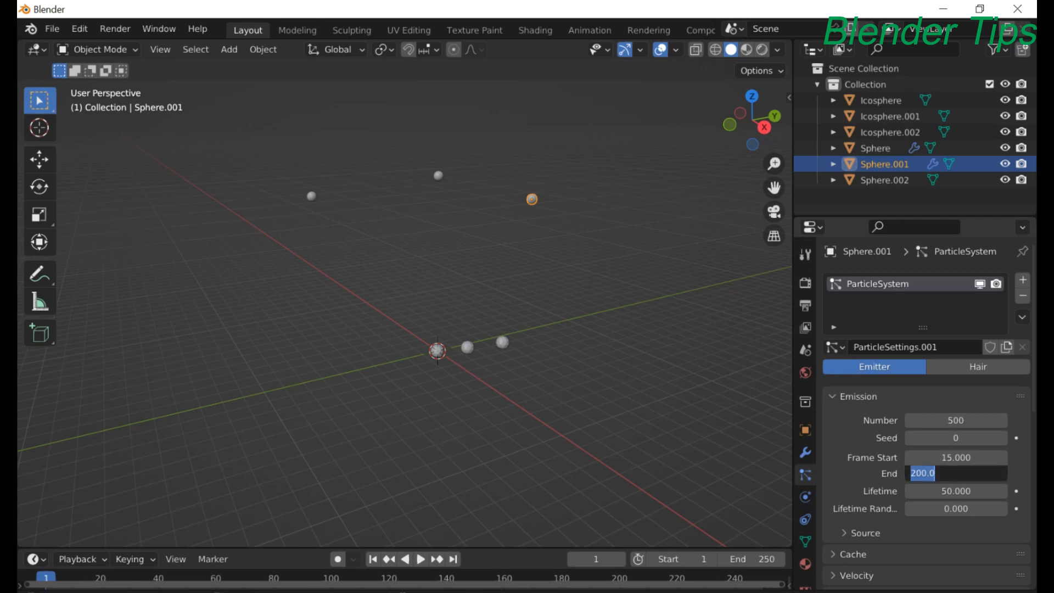
type("100")
key("Return")
Step: Render the particles of Sphere.001 as objects, using Icosphere.001 as the instance object
scroll(938, 481, "down", 8)
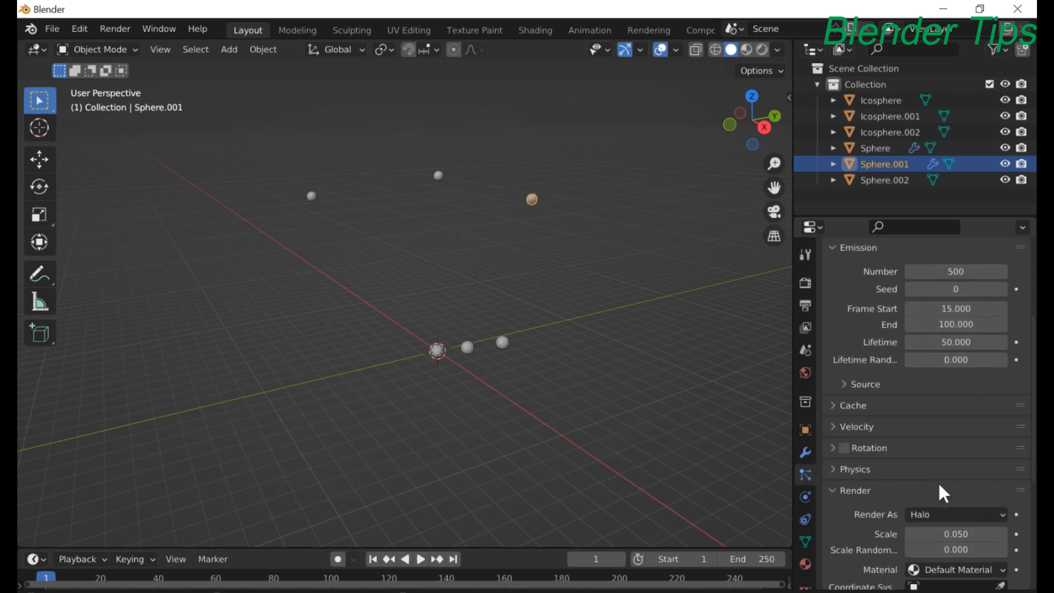
left_click(945, 474)
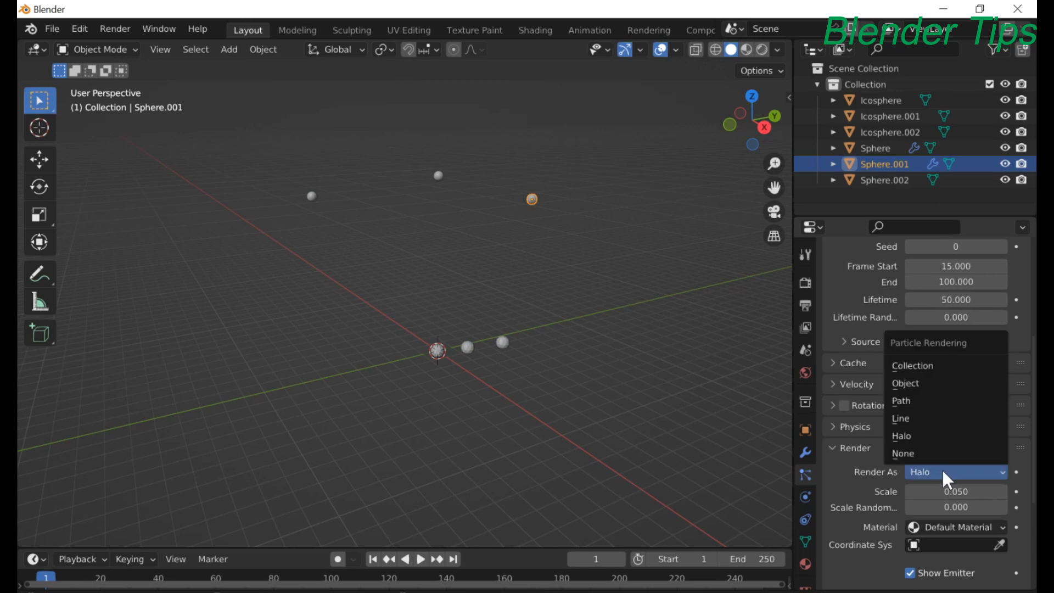
left_click(919, 382)
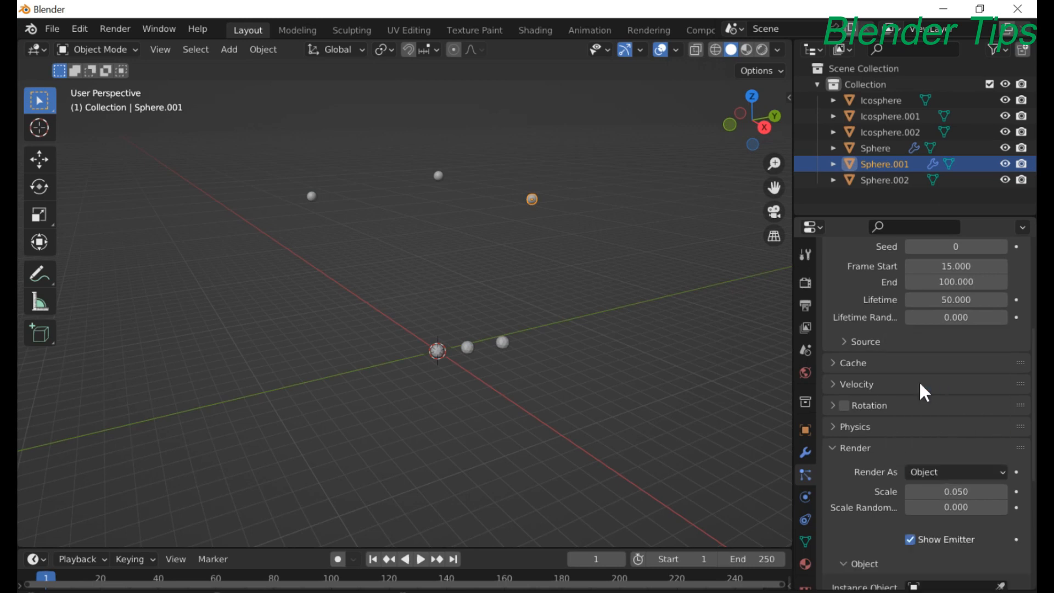
scroll(972, 555, "down", 2)
left_click(986, 545)
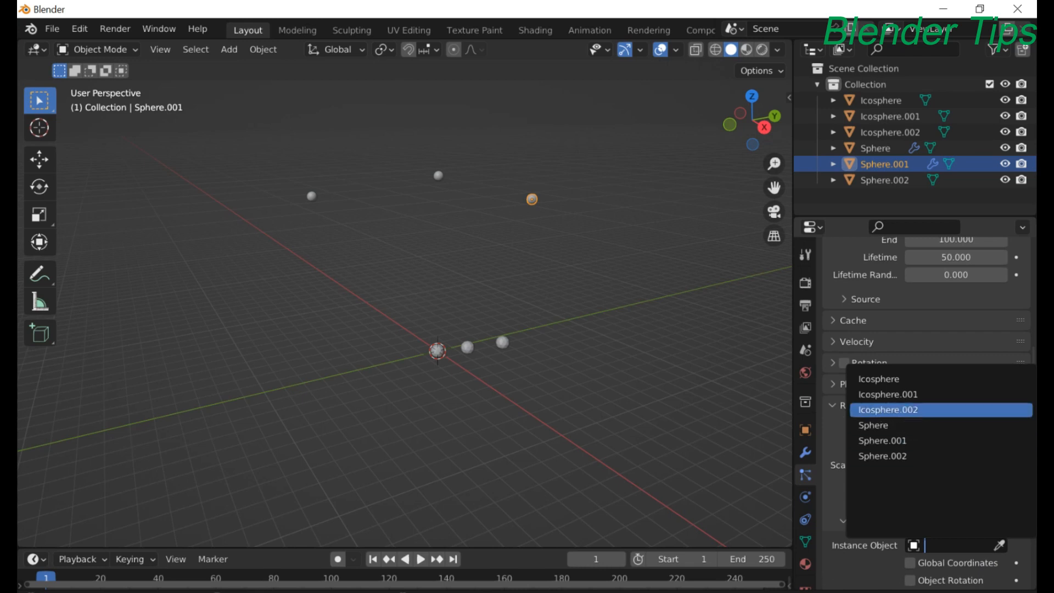
left_click(892, 395)
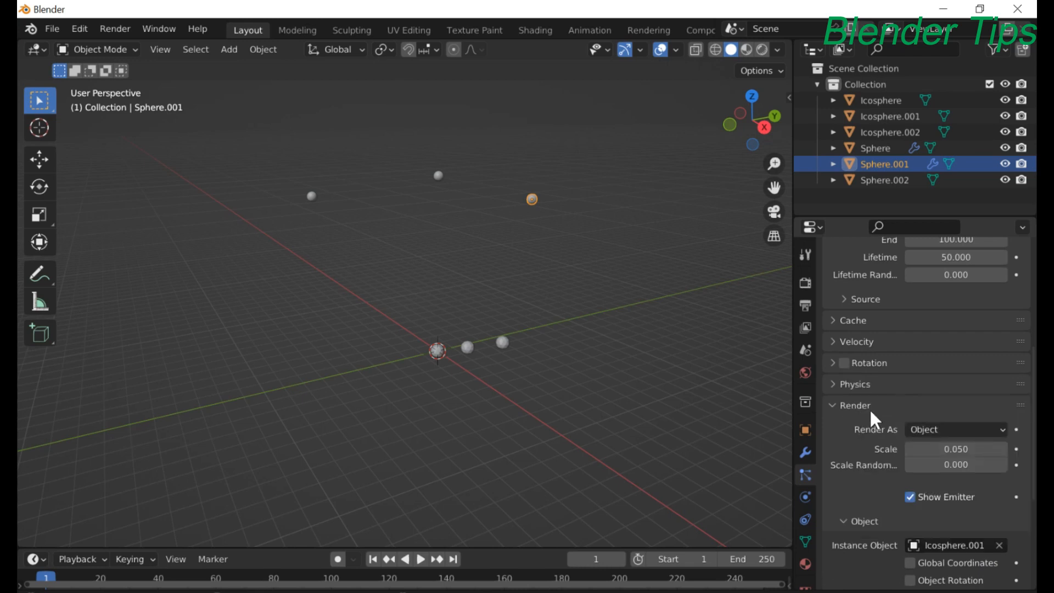
Step: Add a particle system to the raised sphere Sphere.002 and set its particle number to 500
left_click(311, 198)
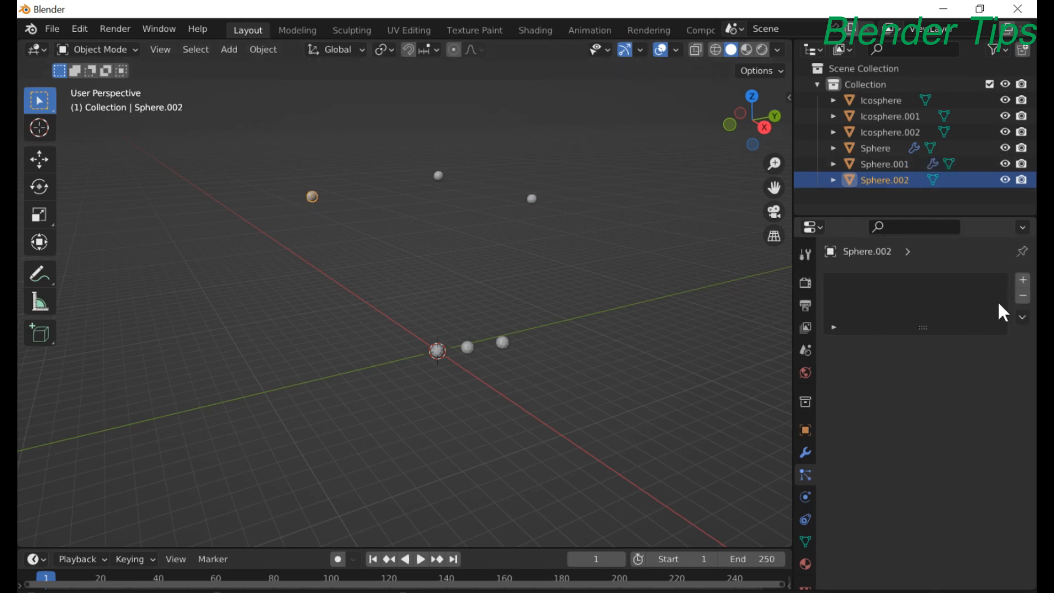
left_click(1023, 281)
left_click(956, 420)
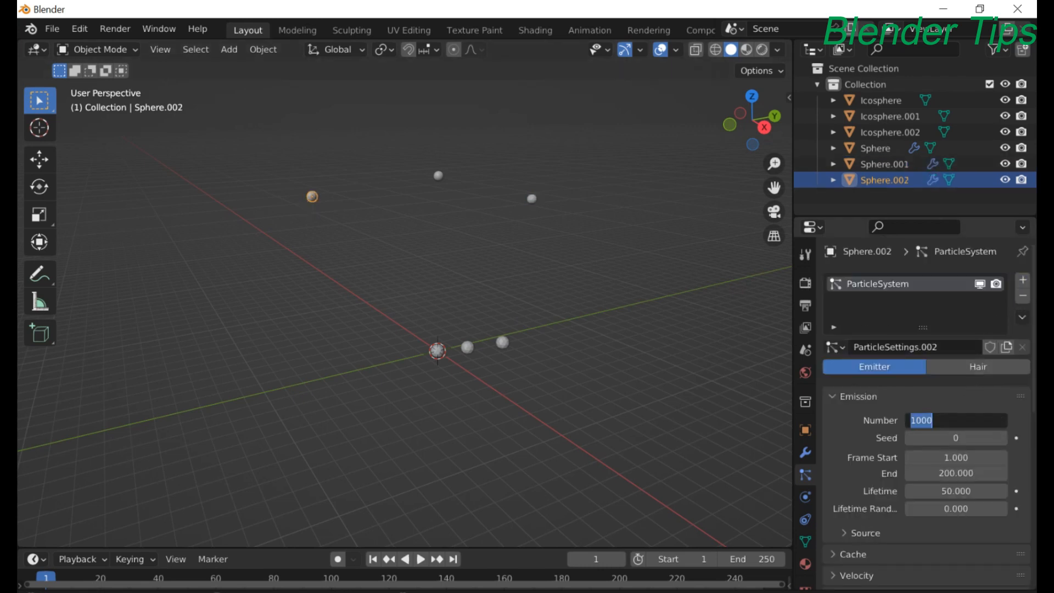
type("500")
key("Return")
Step: Set the particle emission of Sphere.002 to start at frame 20 and end at frame 100
left_click(939, 457)
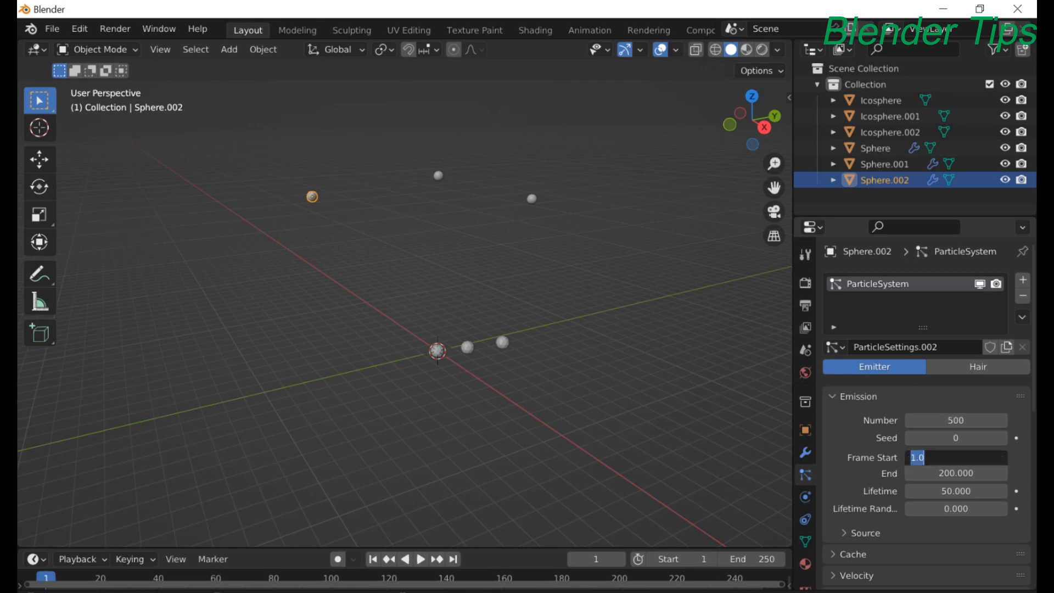
type("20")
key("Return")
left_click(956, 473)
type("100")
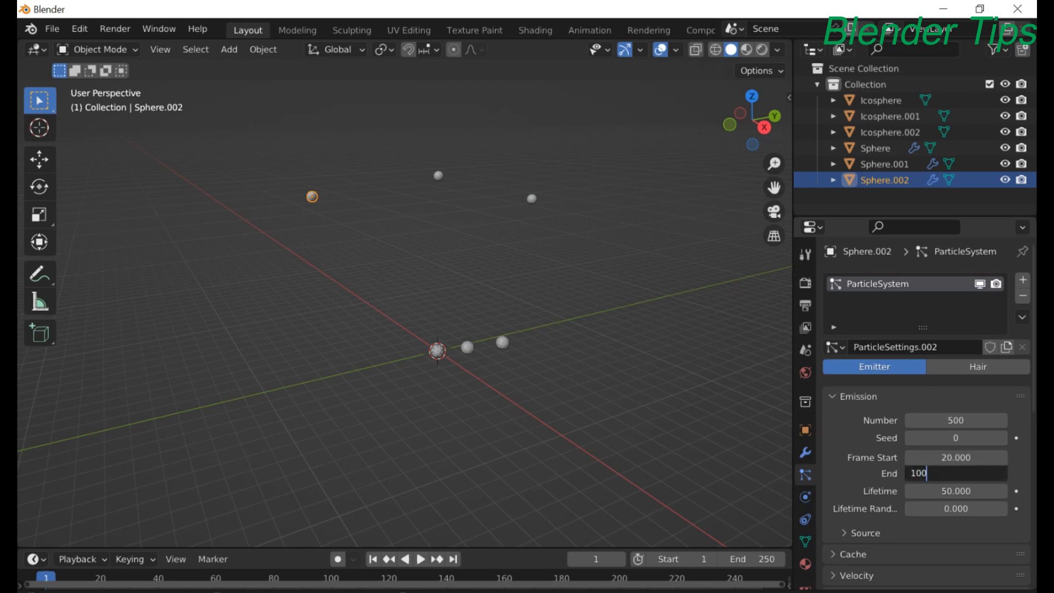
key("Return")
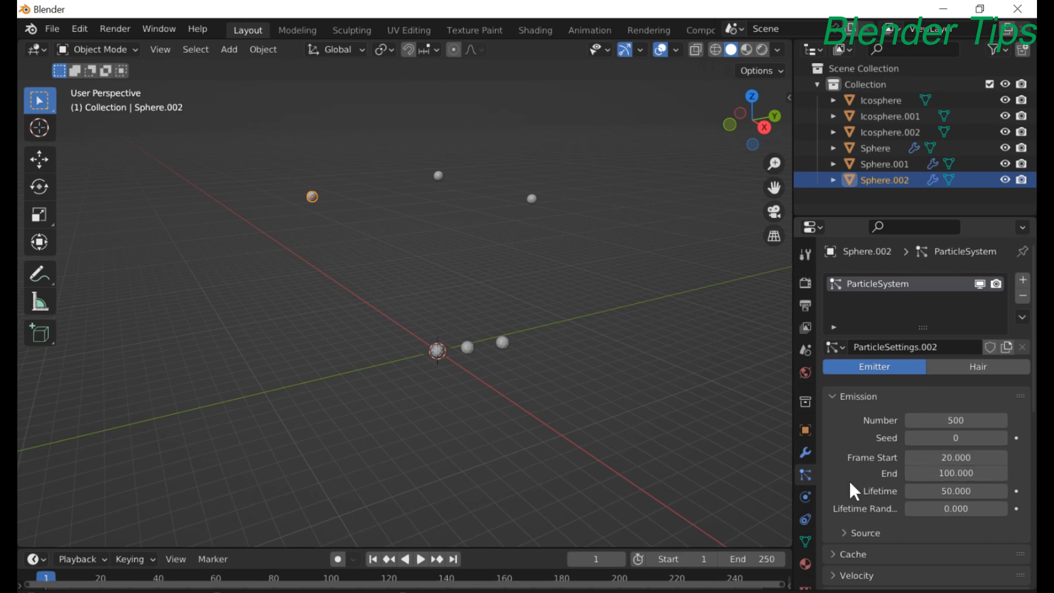
Step: Set the end frame of the scene's animation range to 100
left_click(751, 559)
type("100")
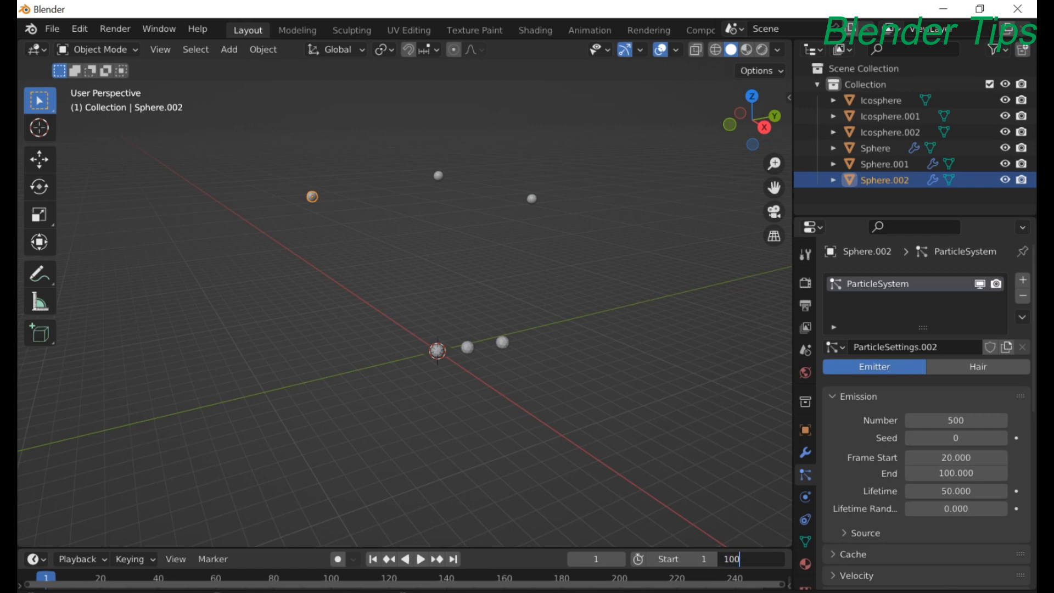
key("Return")
Step: Render the particles of Sphere.002 as objects, using Icosphere.002 as the instance object
scroll(928, 450, "down", 8)
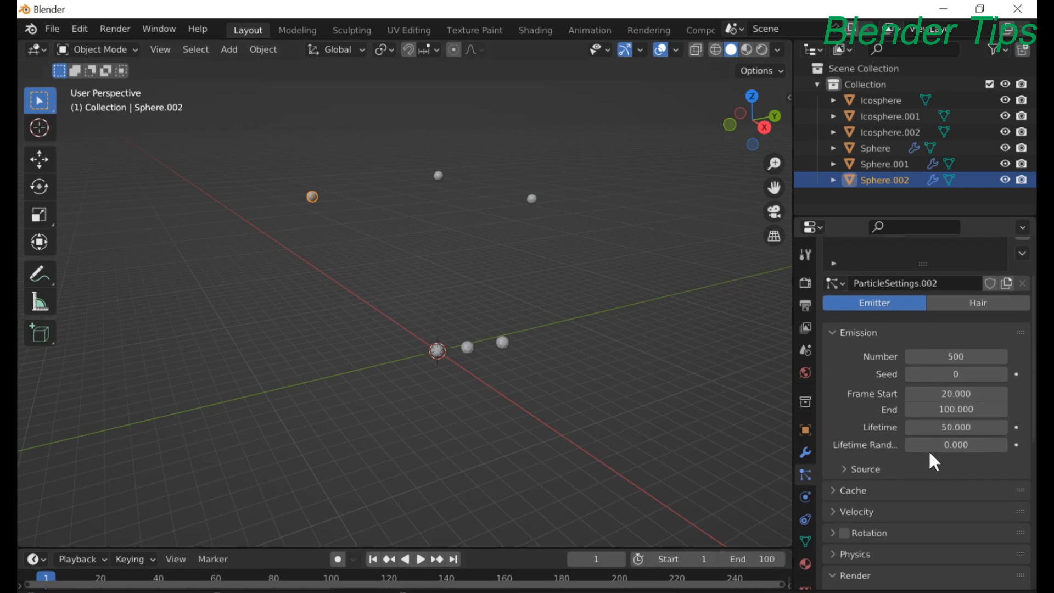
left_click(938, 450)
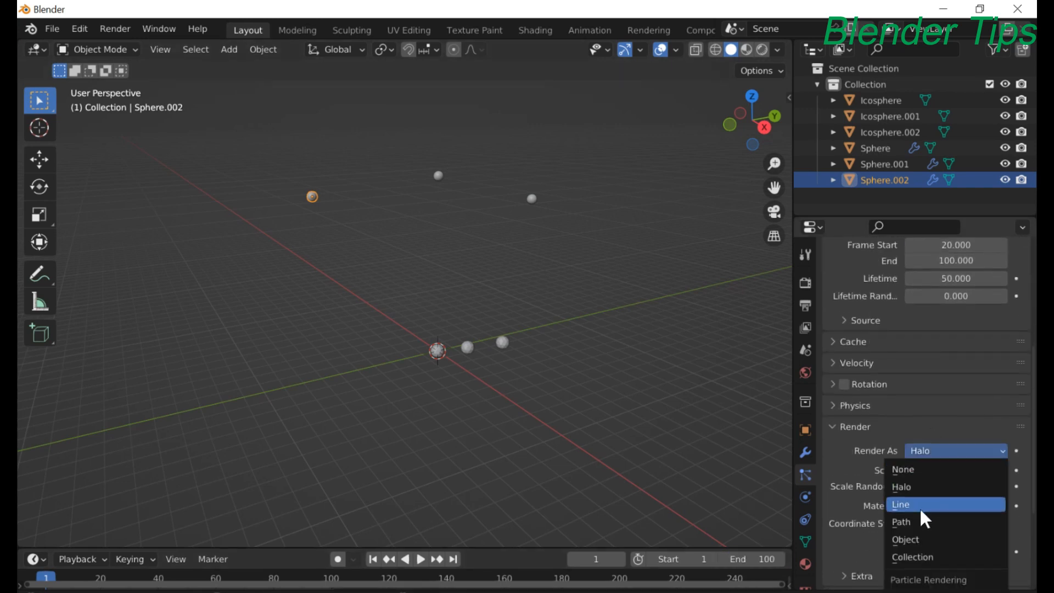
left_click(915, 538)
scroll(969, 467, "down", 2)
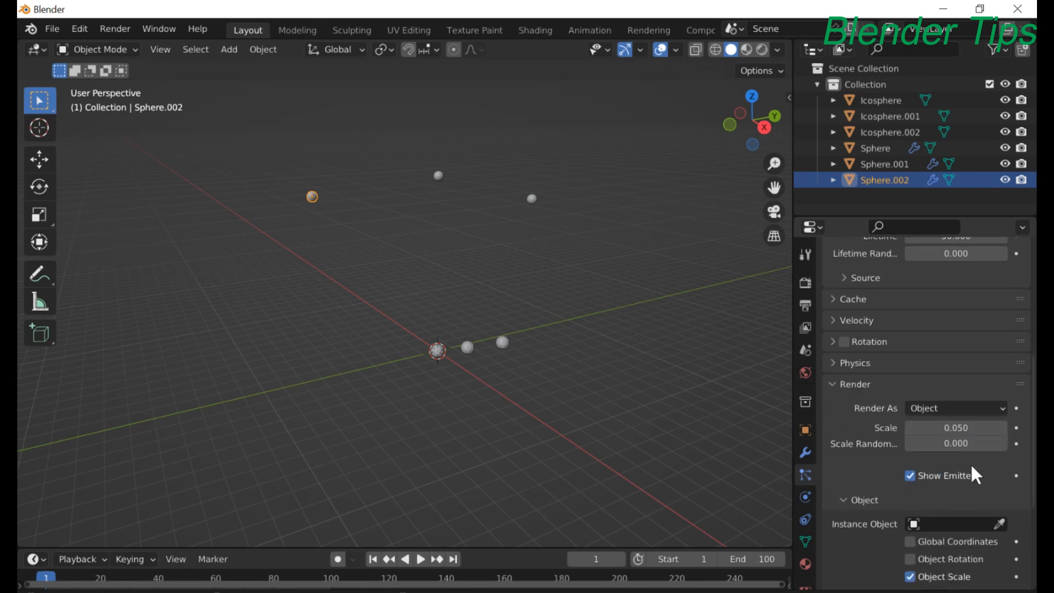
left_click(983, 524)
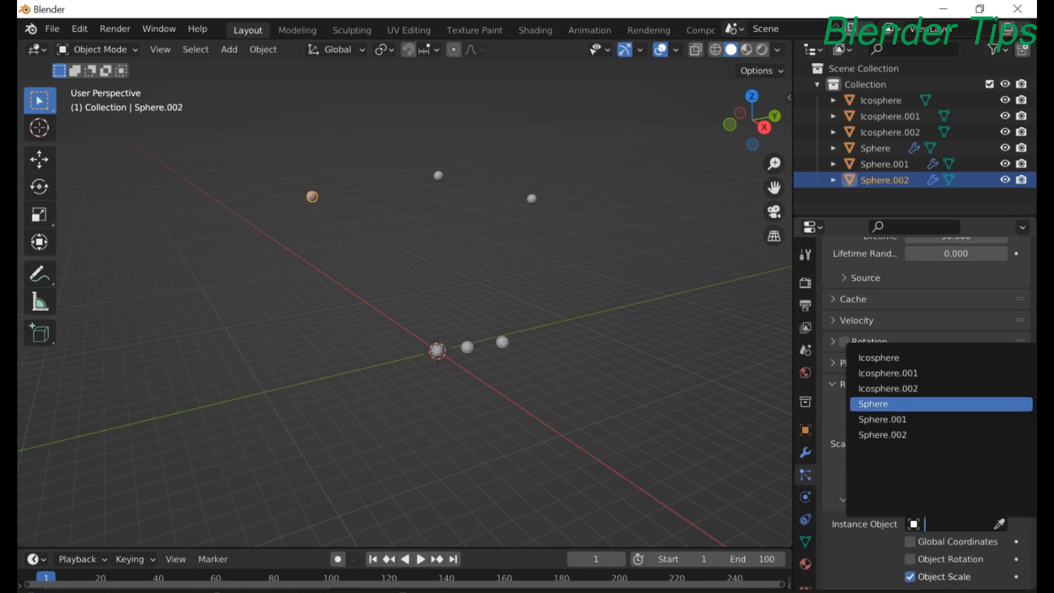
left_click(916, 388)
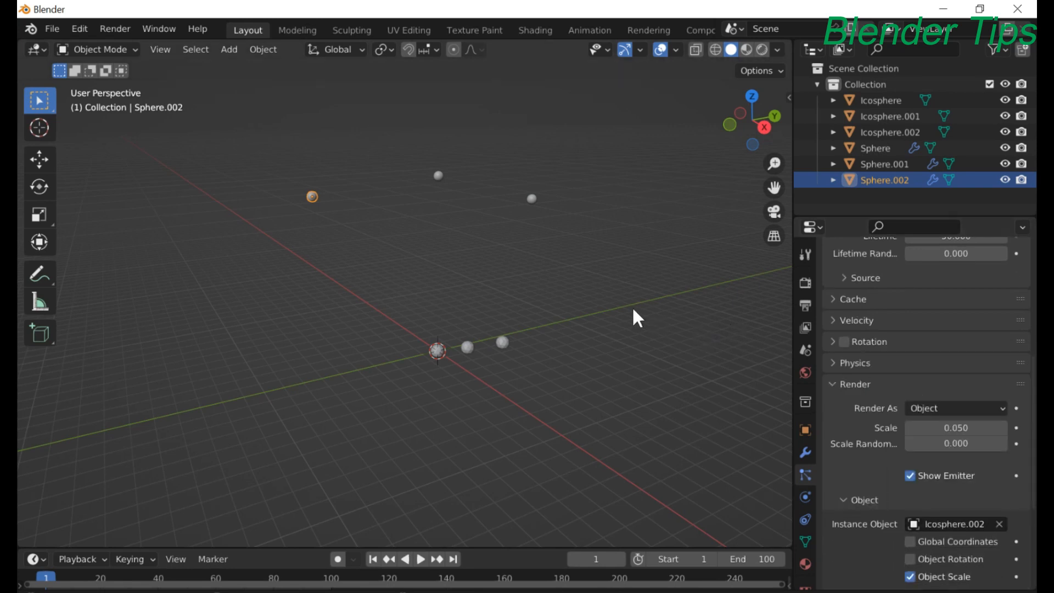
scroll(880, 375, "up", 2)
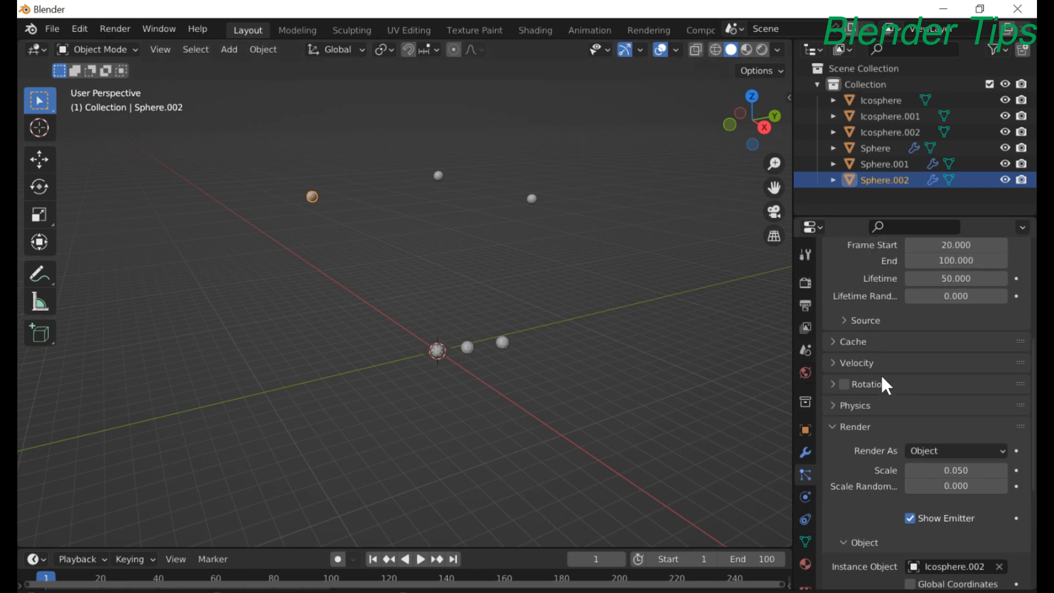
scroll(880, 375, "down", 8)
scroll(882, 378, "down", 1)
scroll(883, 378, "up", 3)
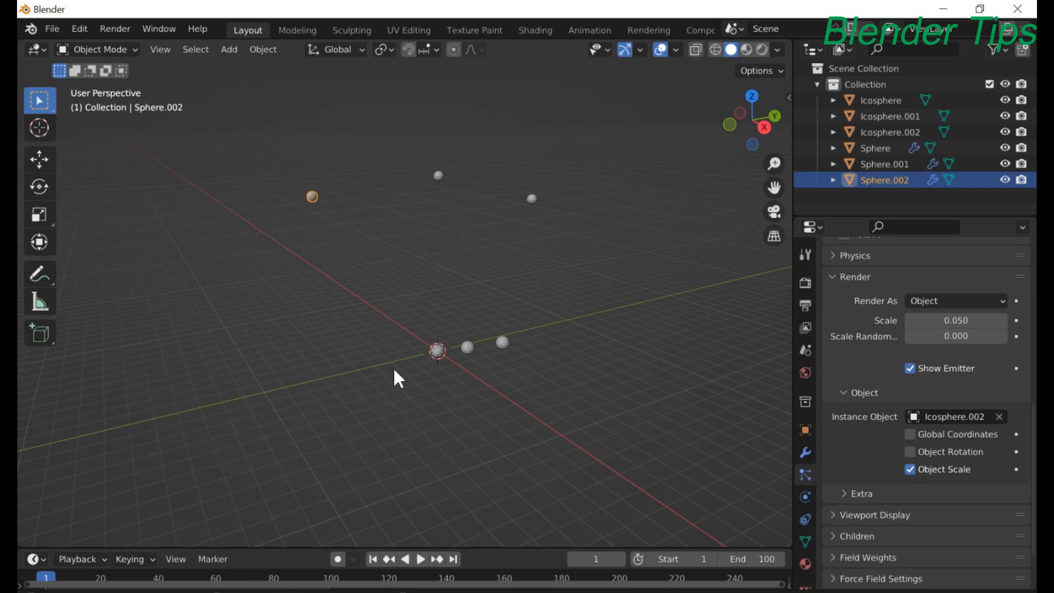
Step: Play the animation to preview the particles emitted from the three raised spheres, stop it, and return to the first frame
key("space")
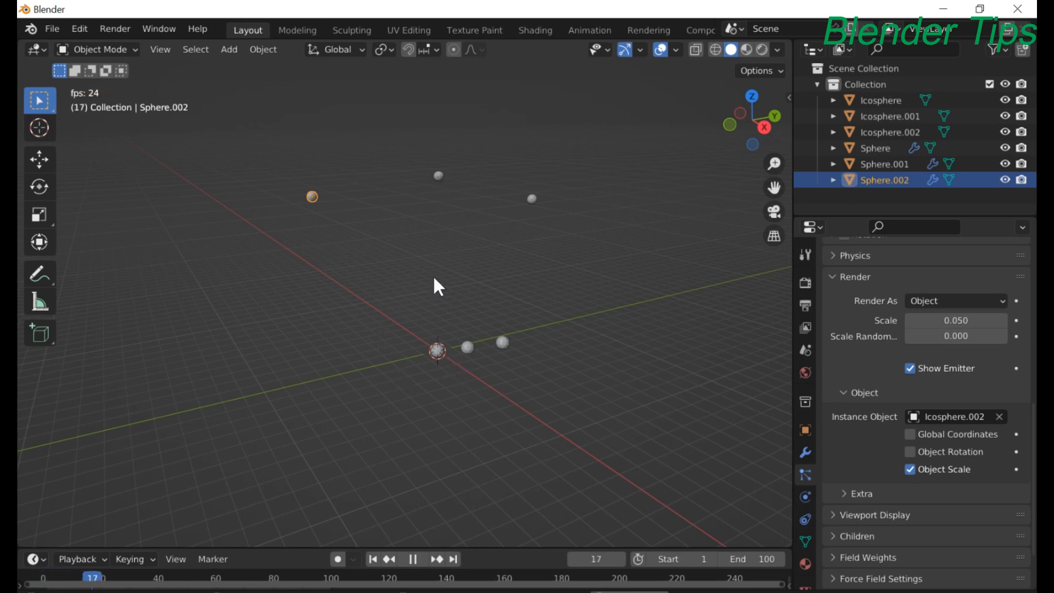
scroll(435, 279, "up", 1)
scroll(433, 279, "up", 1)
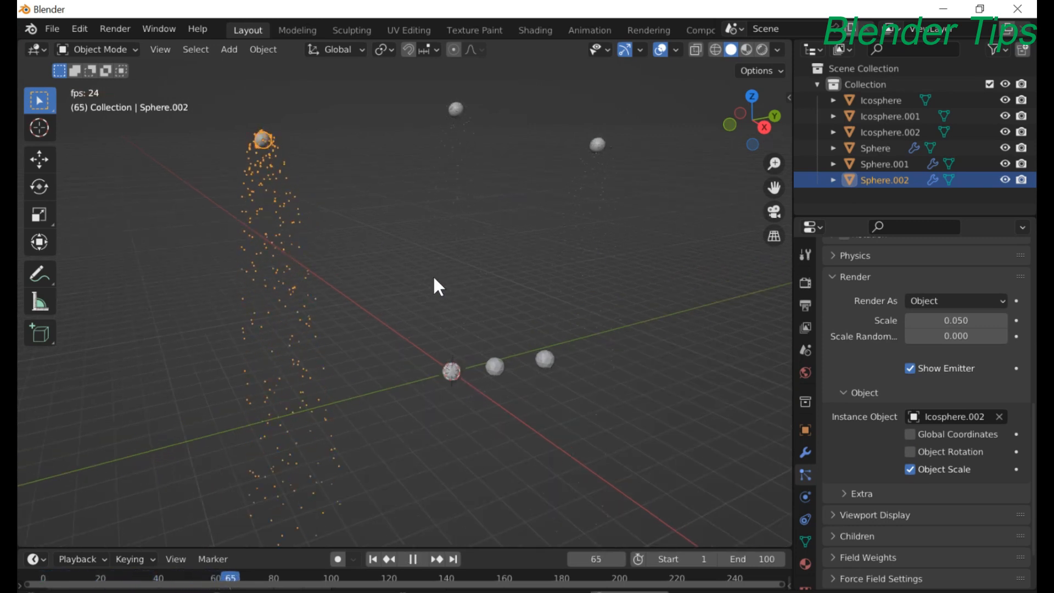
key("space")
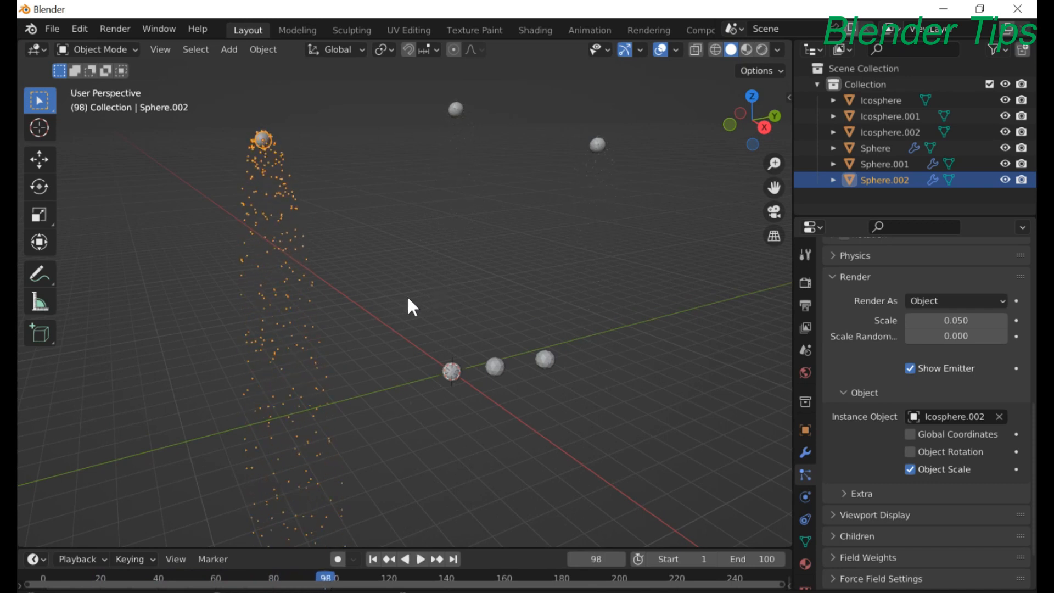
left_click(373, 559)
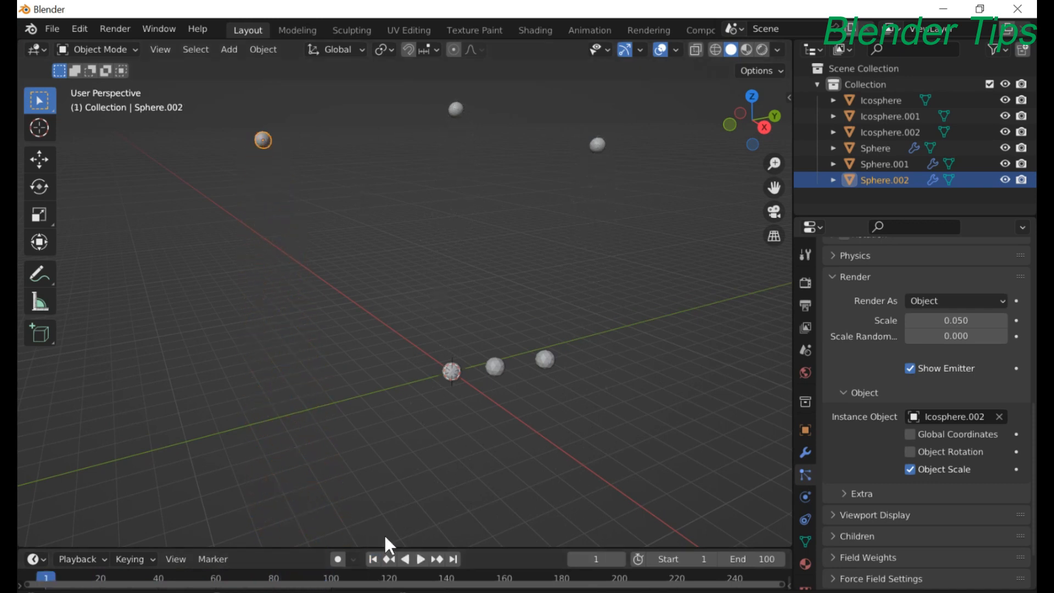
Step: Lower the gravity field weight of Sphere's particle system to about 0.079
scroll(564, 375, "down", 2)
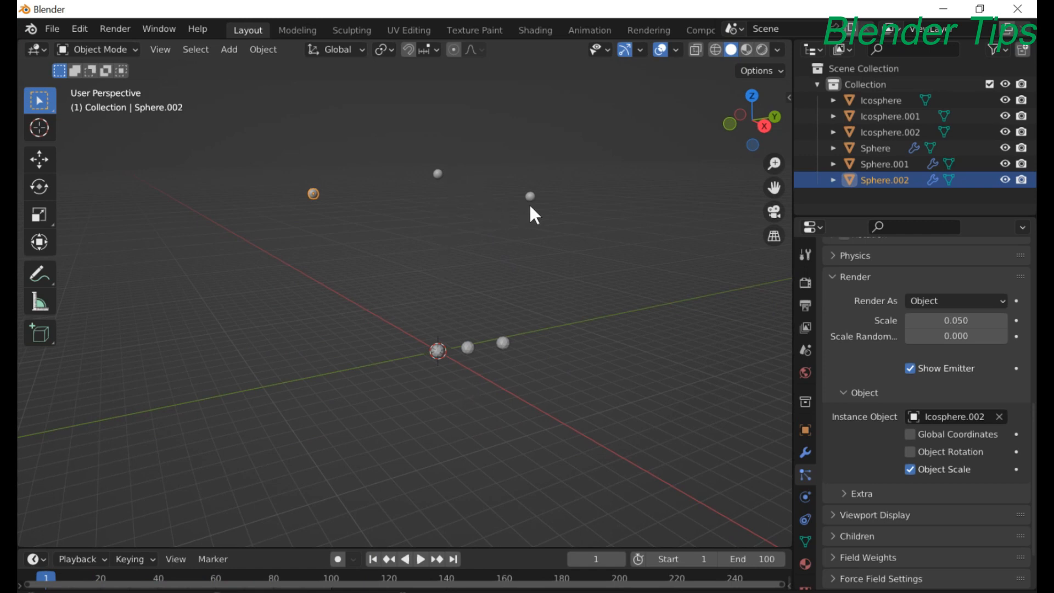
left_click(439, 173)
scroll(937, 466, "down", 3)
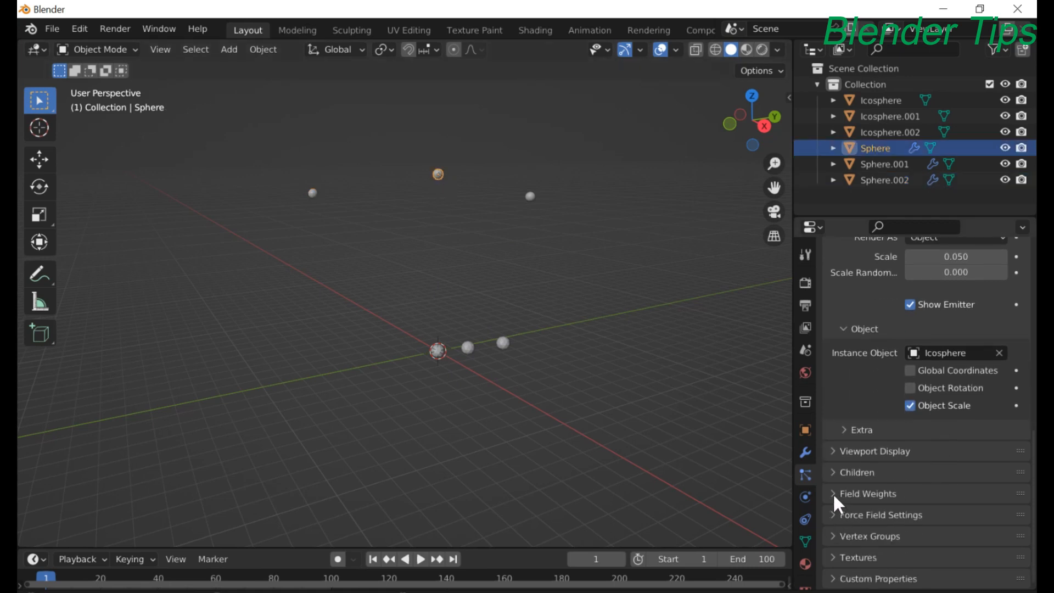
left_click(834, 494)
left_click_drag(1007, 536, 902, 537)
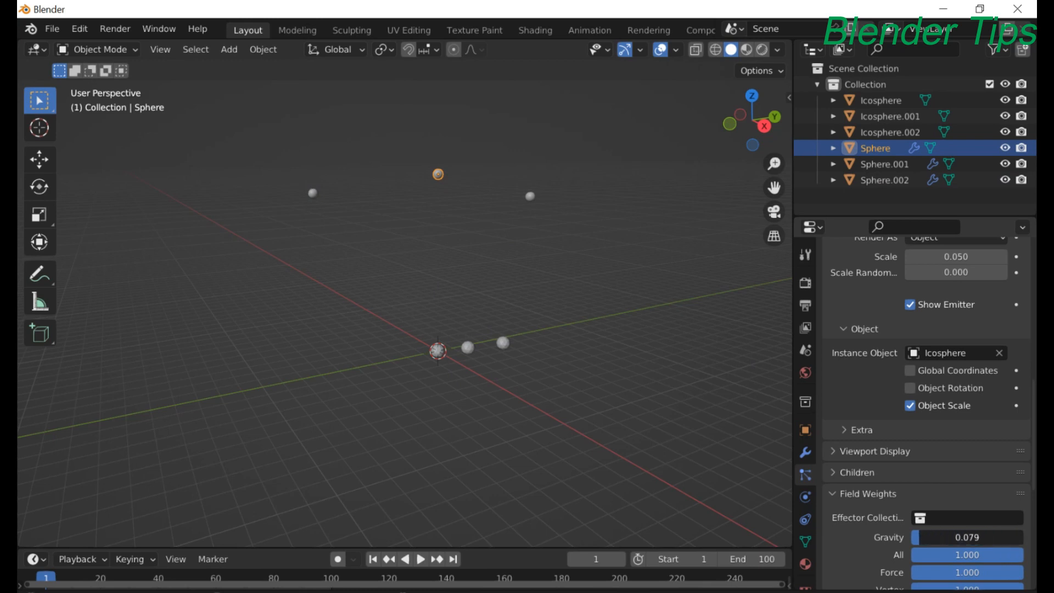
Step: Lower the particle gravity field weight of Sphere.001 to about 0.065 and of Sphere.002 to about 0.079
left_click(529, 197)
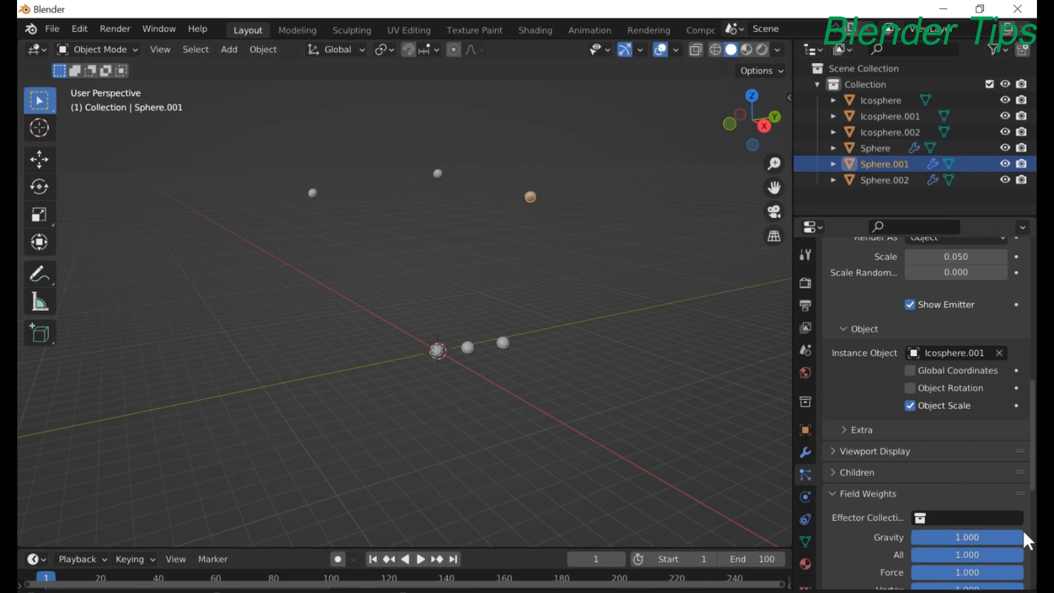
left_click_drag(1023, 538, 917, 538)
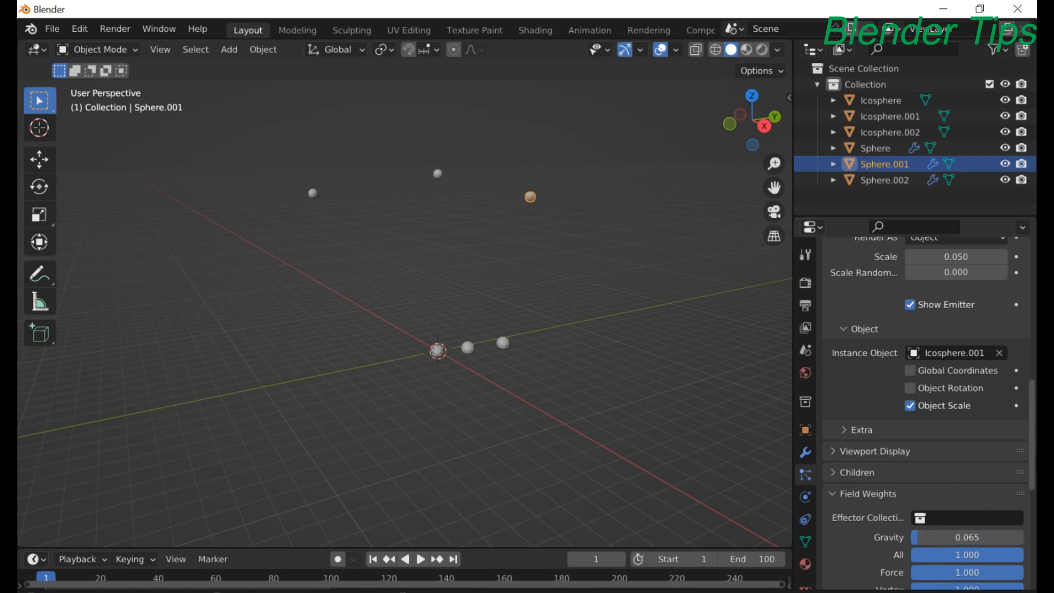
left_click(313, 195)
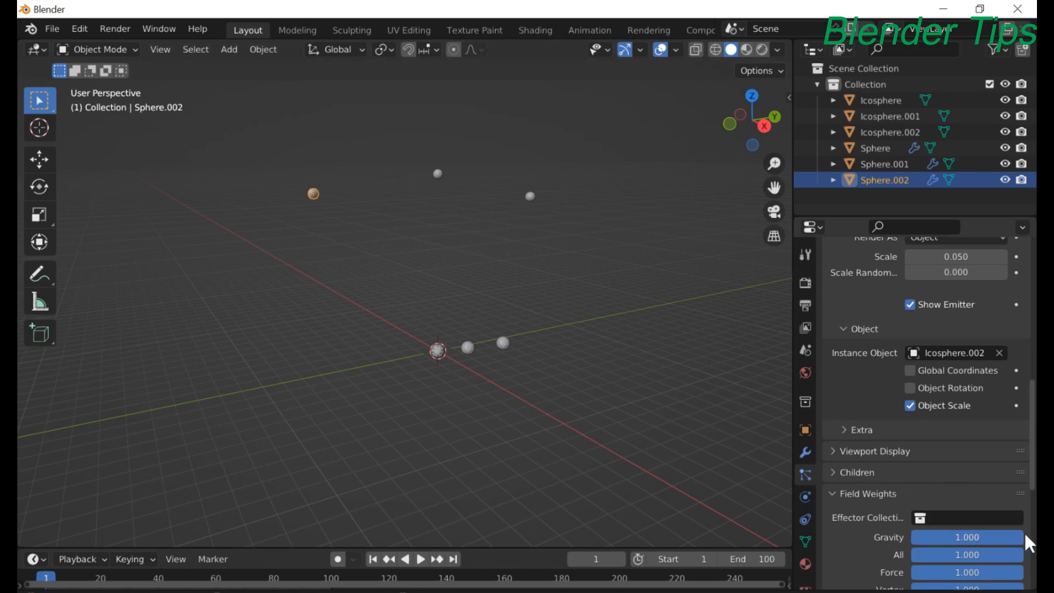
left_click_drag(967, 538, 921, 538)
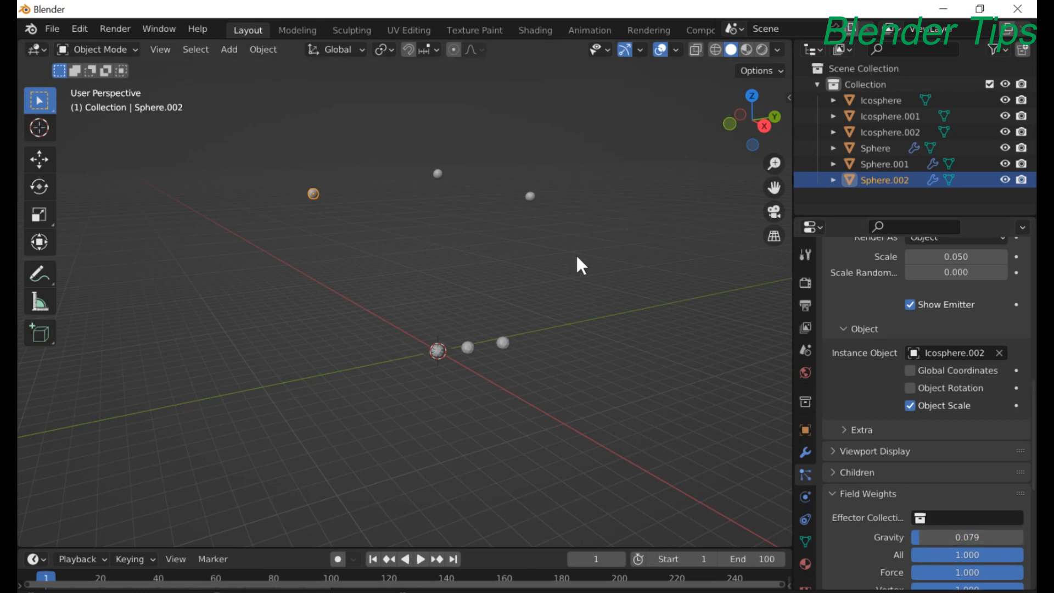
Step: Scale down the three raised emitters: Sphere.002 to about 0.51, Sphere to about 0.46, and Sphere.001 to about 0.50
scroll(575, 321, "up", 1)
middle_click_drag(562, 311, 544, 313)
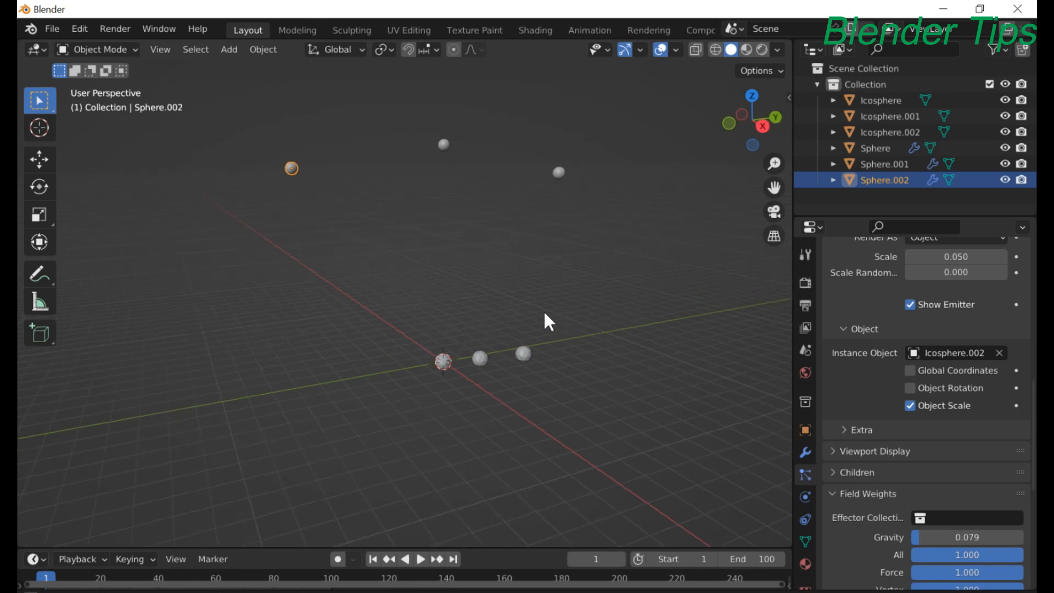
middle_click_drag(562, 299, 562, 295)
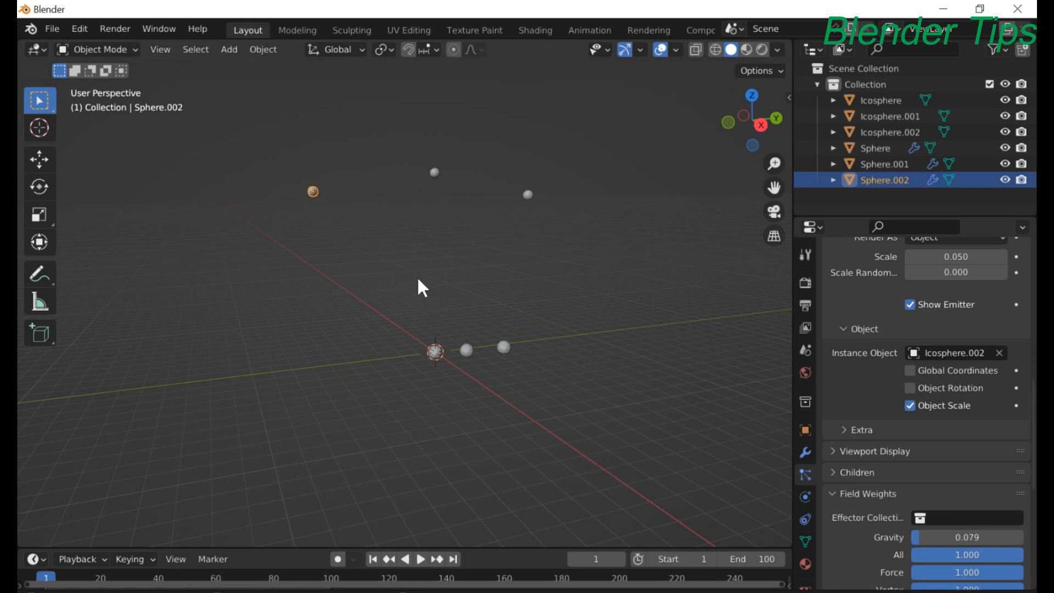
key("s")
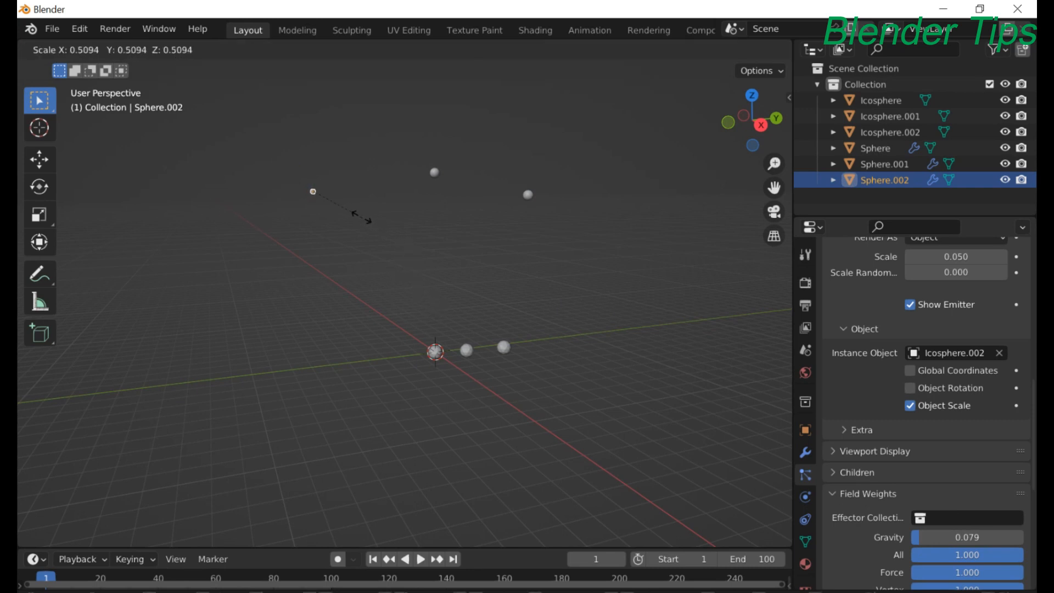
left_click(357, 214)
left_click(435, 173)
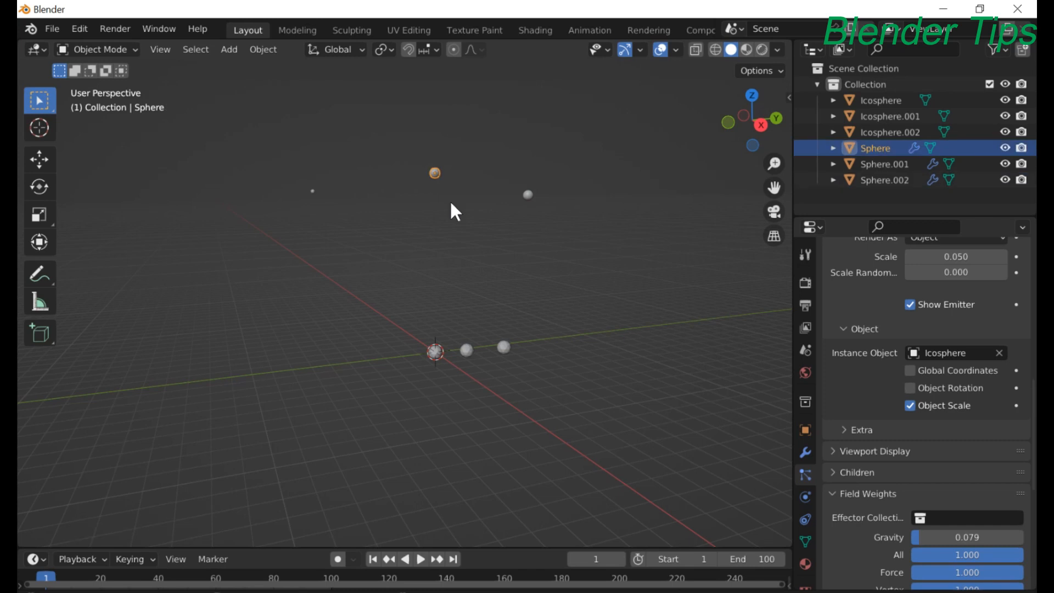
key("s")
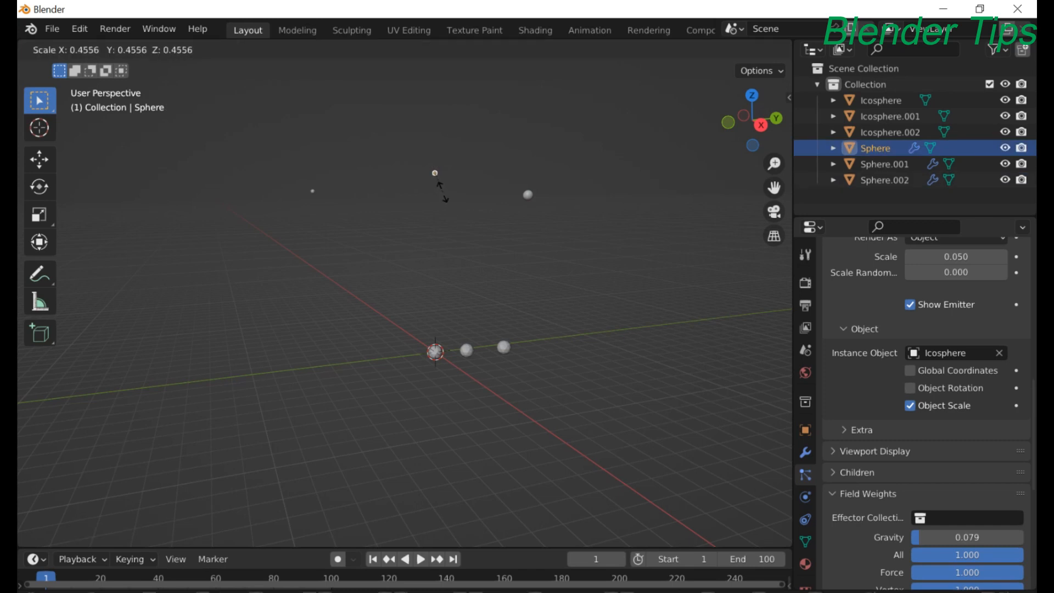
left_click(499, 215)
left_click(527, 198)
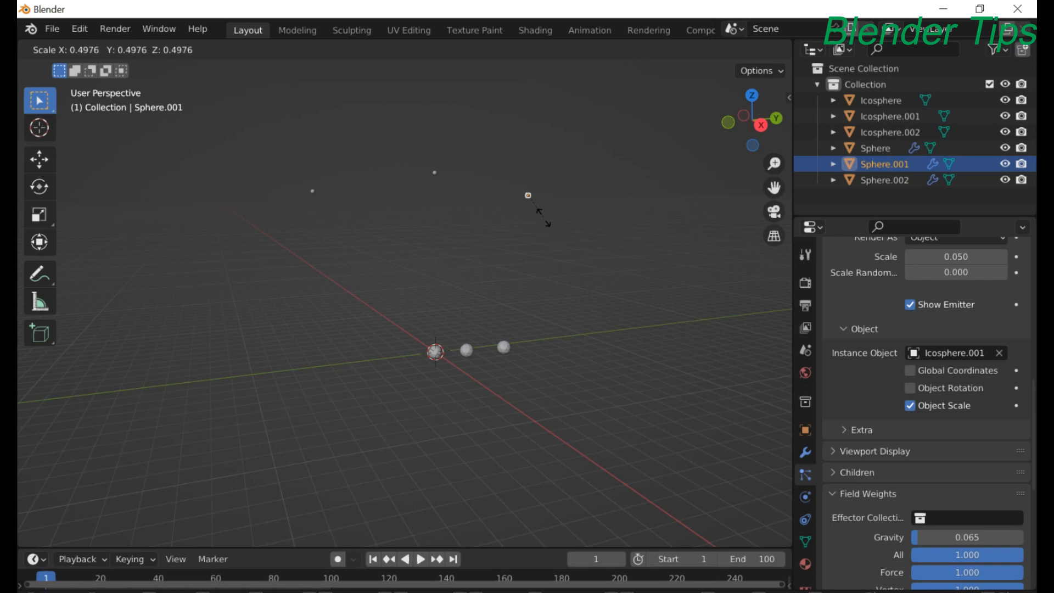
left_click(544, 218)
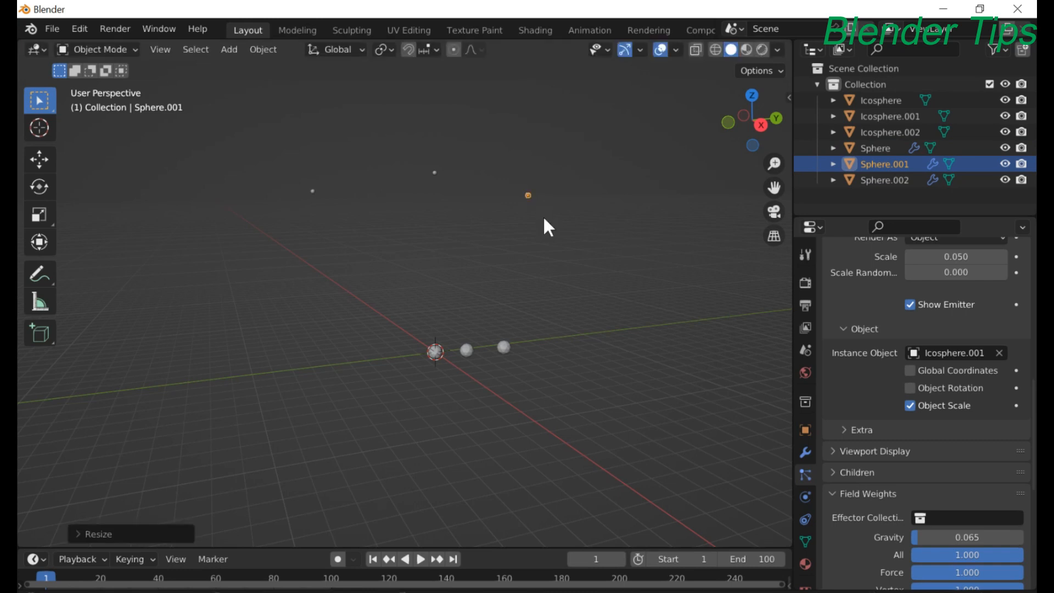
Step: Darken the world background color to black
left_click(806, 373)
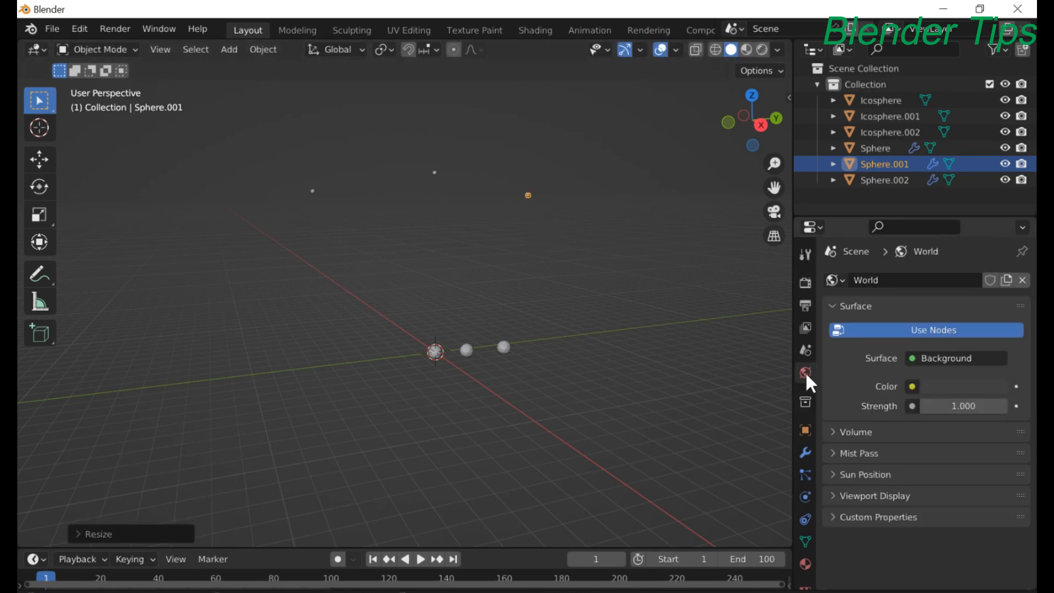
left_click(954, 389)
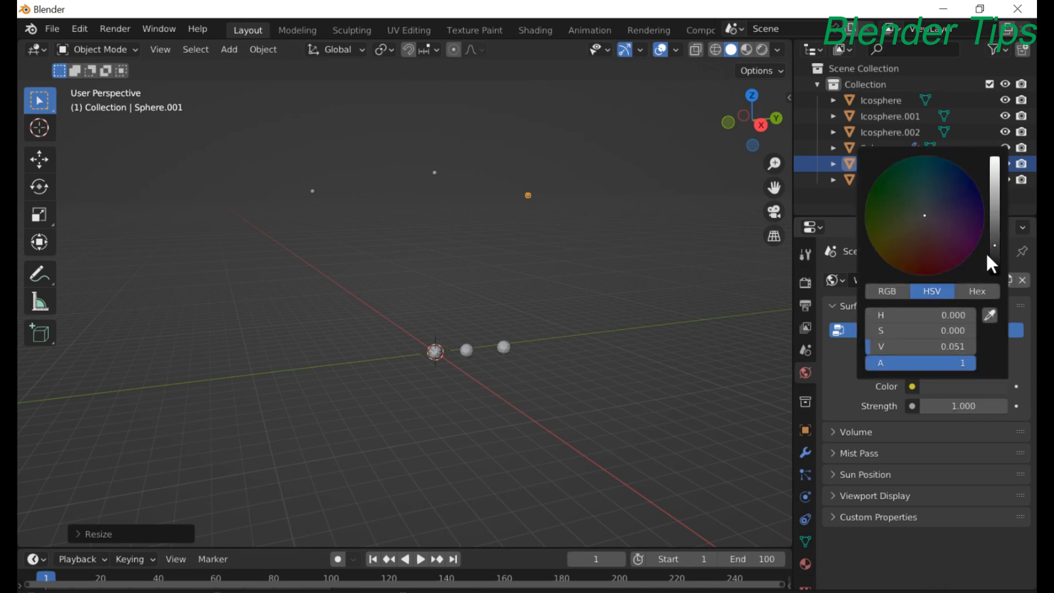
left_click_drag(994, 246, 995, 261)
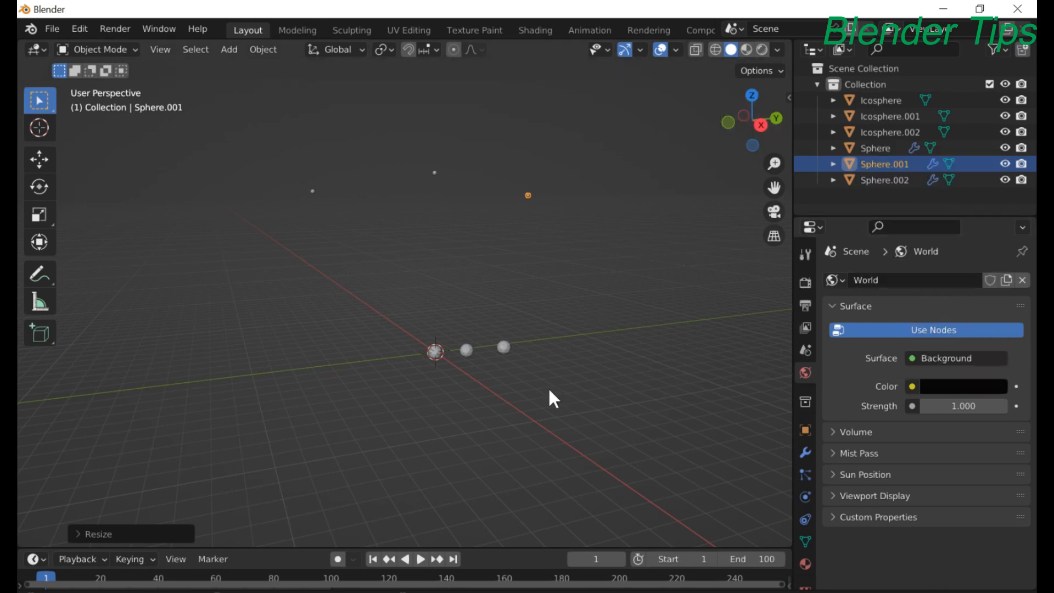
Step: Show the viewport in Material Preview and give Icosphere a new Emission material in green, about hue 0.317 and saturation 0.982
left_click(437, 352)
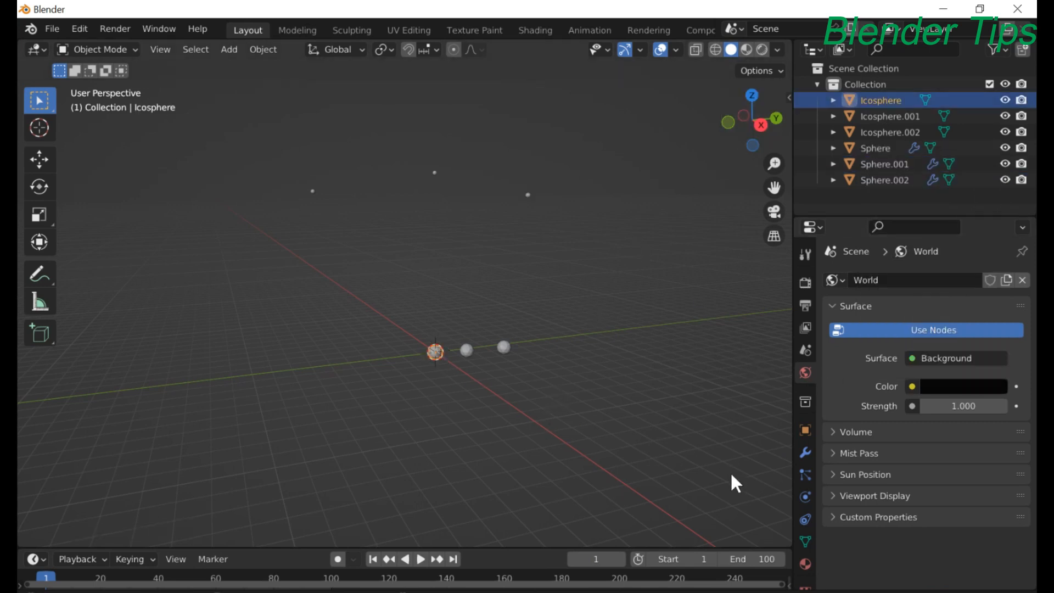
left_click(748, 48)
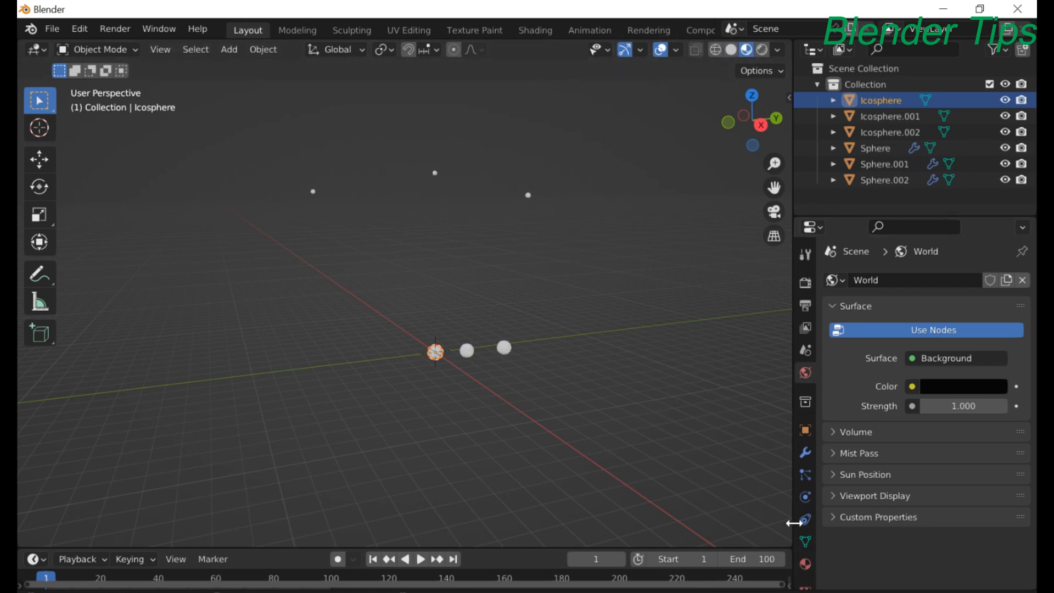
left_click(806, 563)
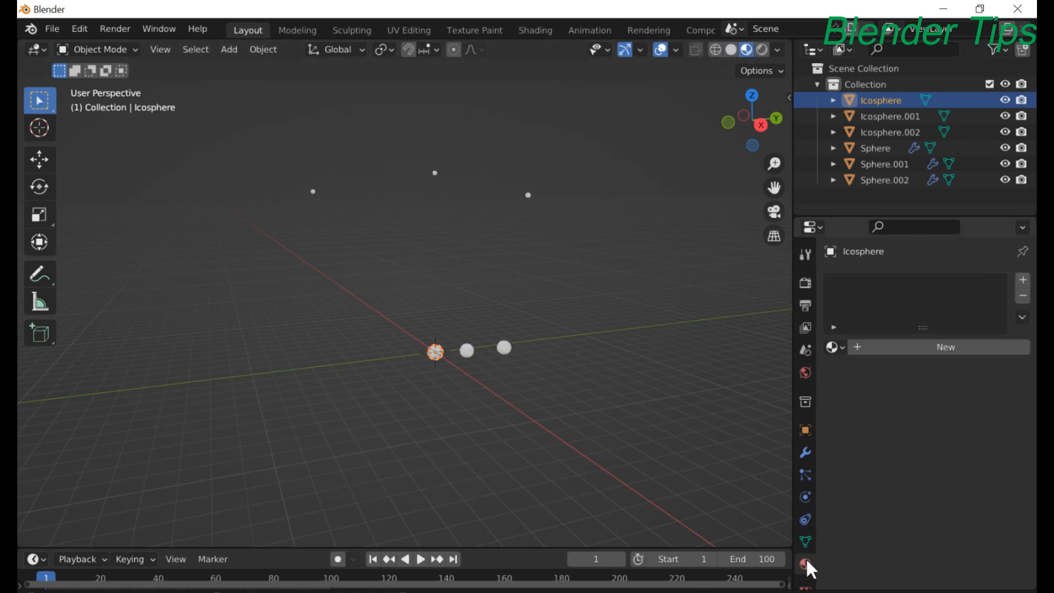
left_click(943, 348)
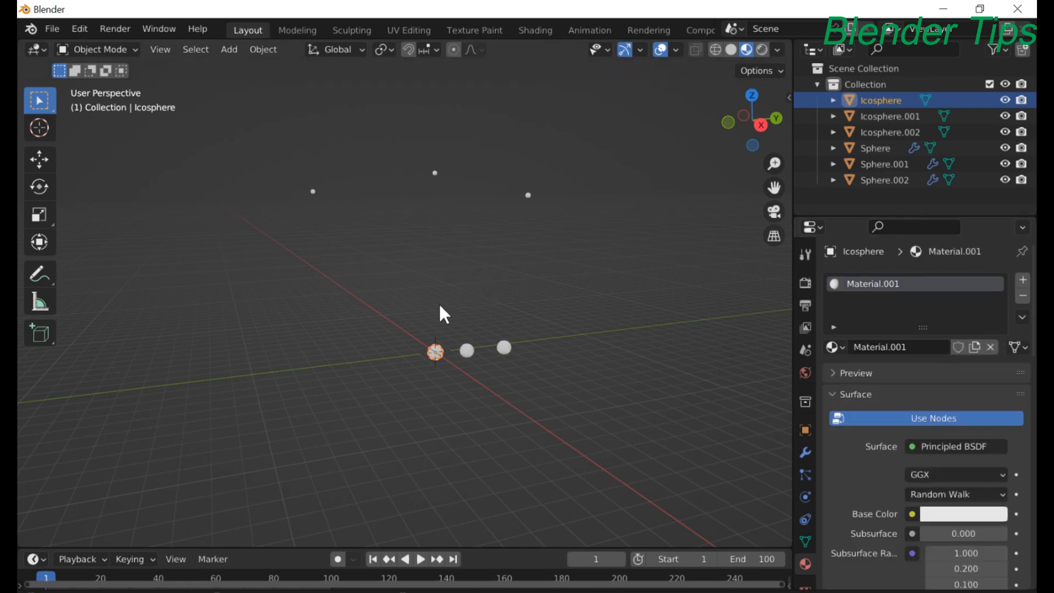
left_click(940, 448)
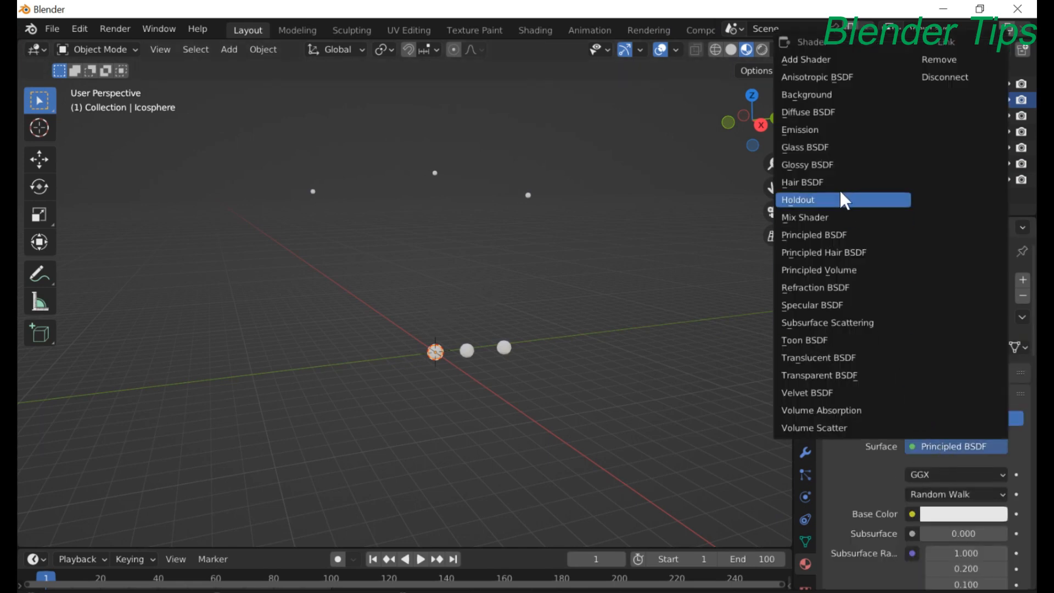
left_click(833, 142)
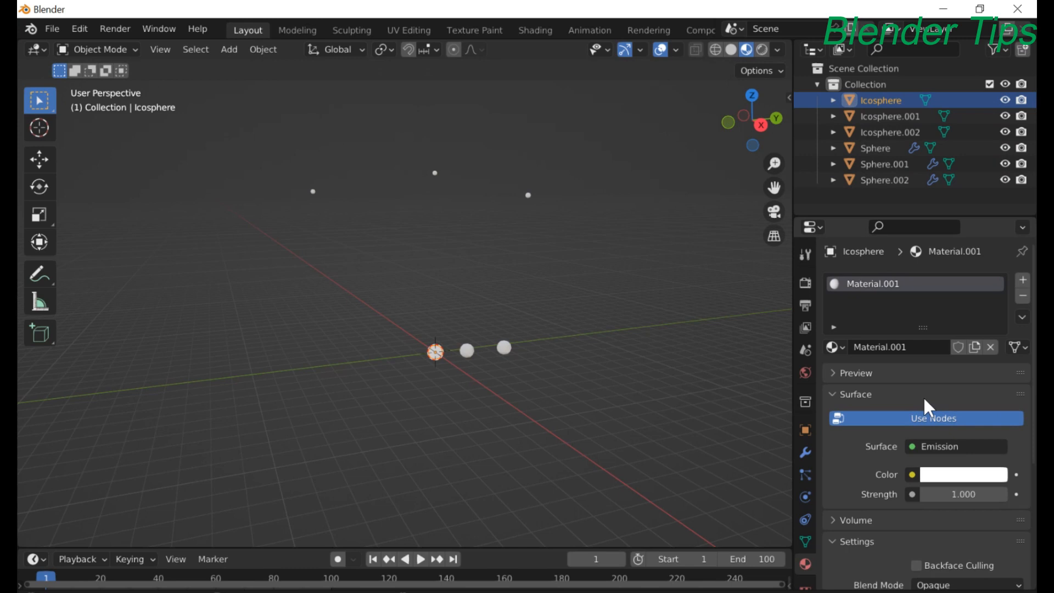
left_click(953, 475)
left_click_drag(920, 306, 875, 291)
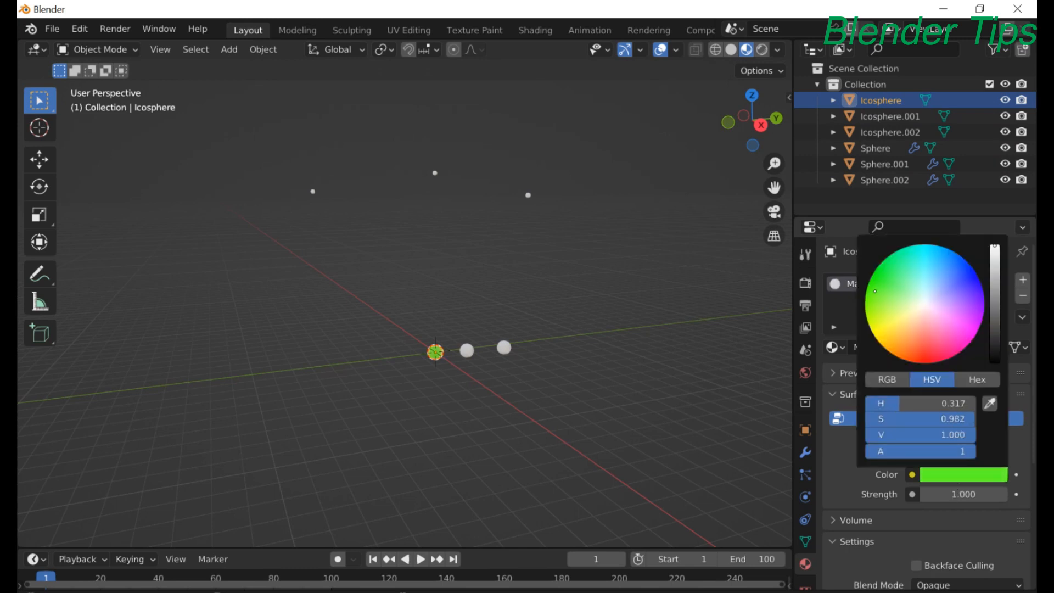
Step: Give Icosphere.001 a new material with an Emission surface colored orange
left_click(468, 350)
left_click(957, 339)
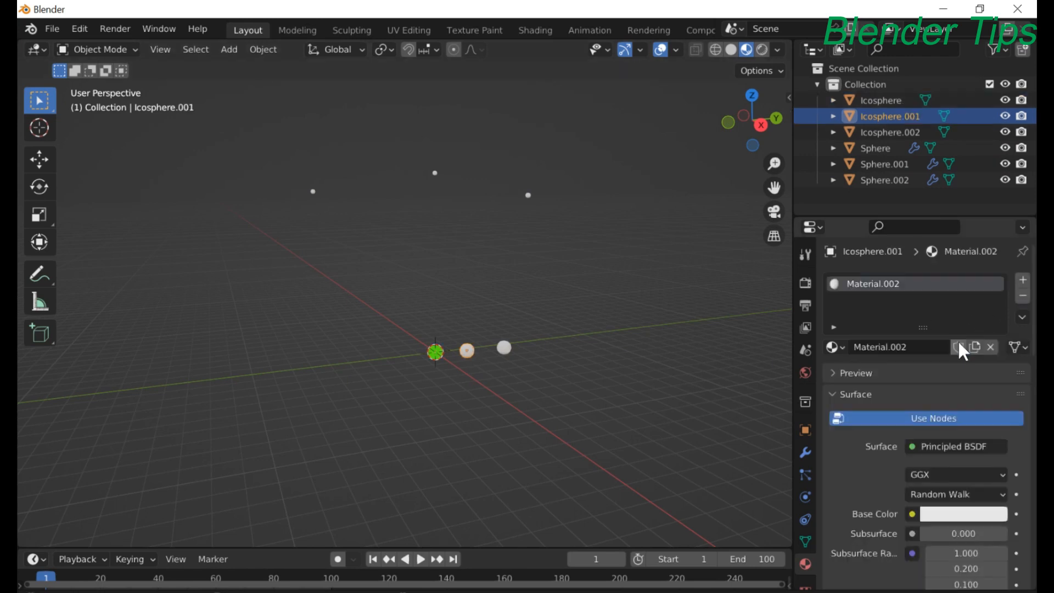
left_click(946, 446)
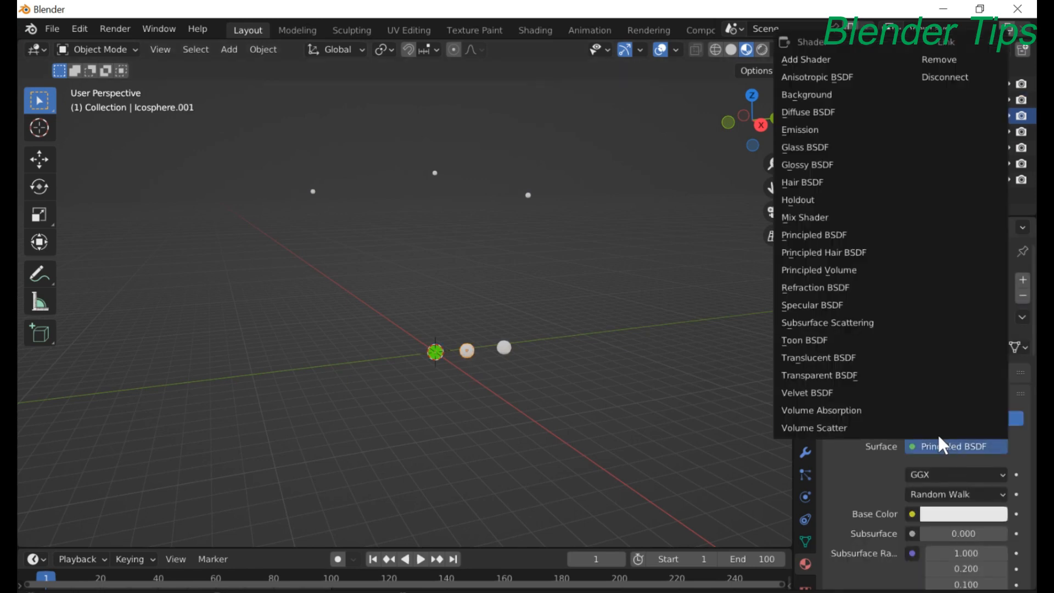
left_click(828, 136)
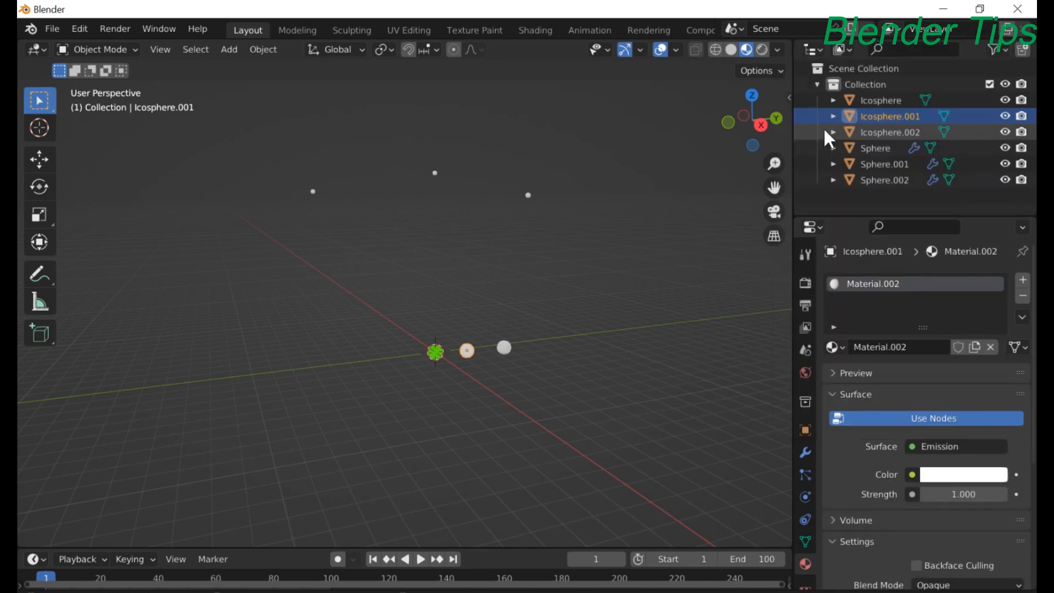
left_click(943, 477)
left_click_drag(919, 306, 894, 353)
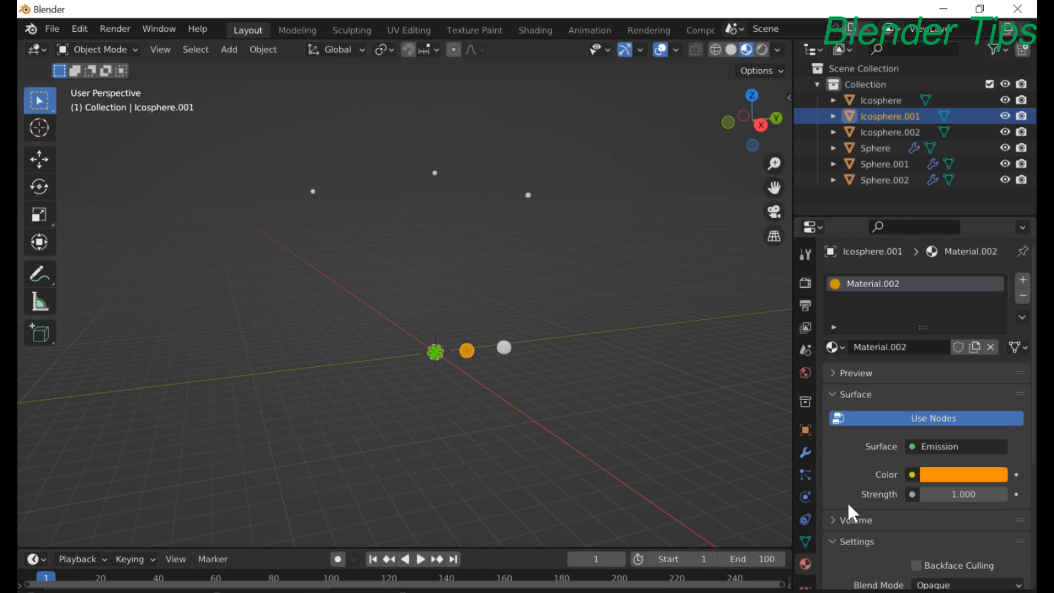
Step: Give Icosphere.002 a new Emission material in magenta, about hue 0.879 and saturation 0.997
left_click(505, 348)
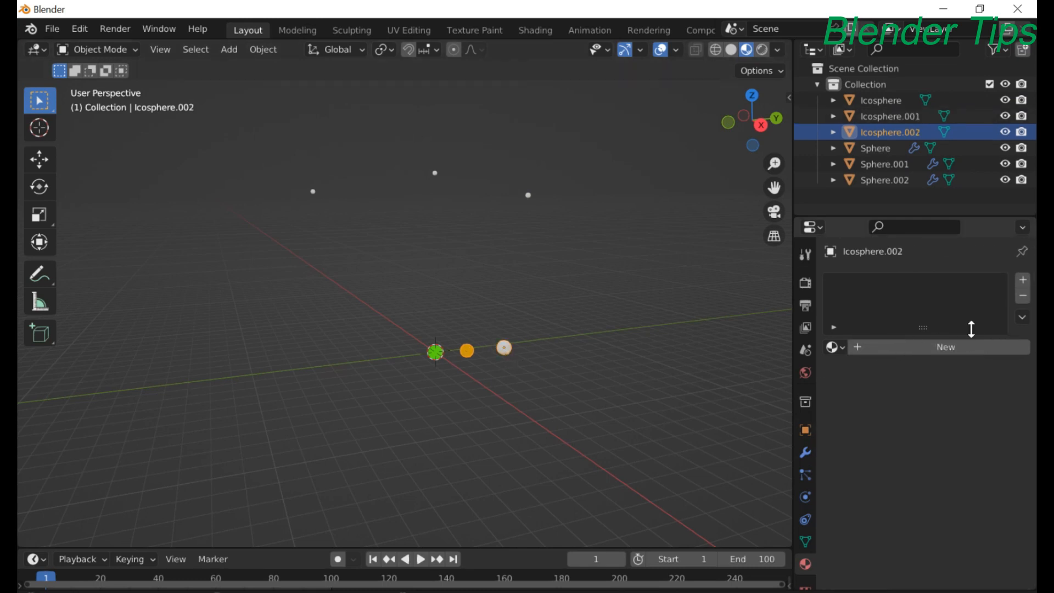
left_click(977, 346)
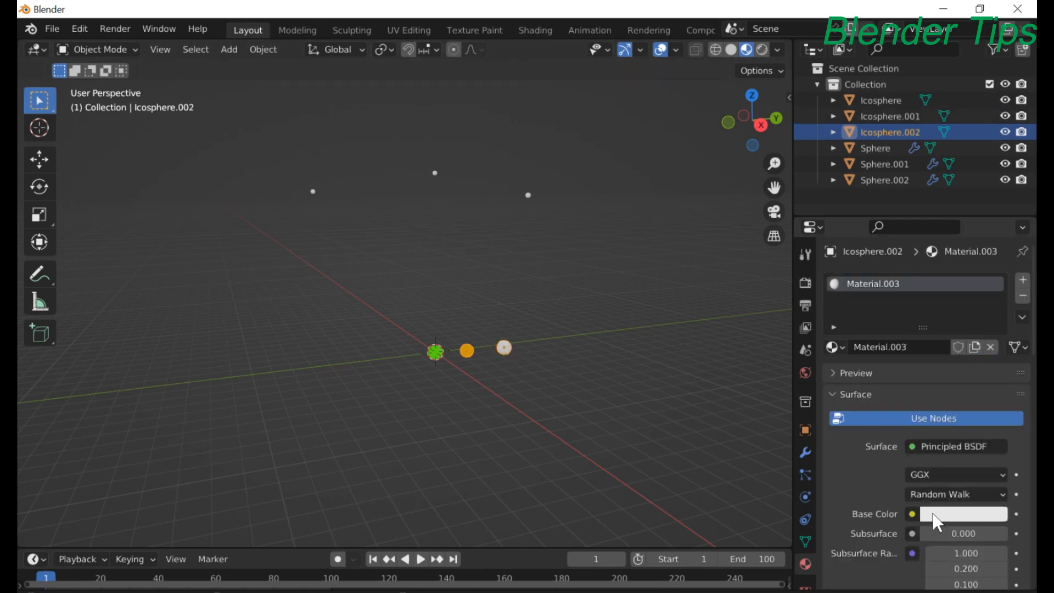
left_click(946, 444)
left_click(823, 131)
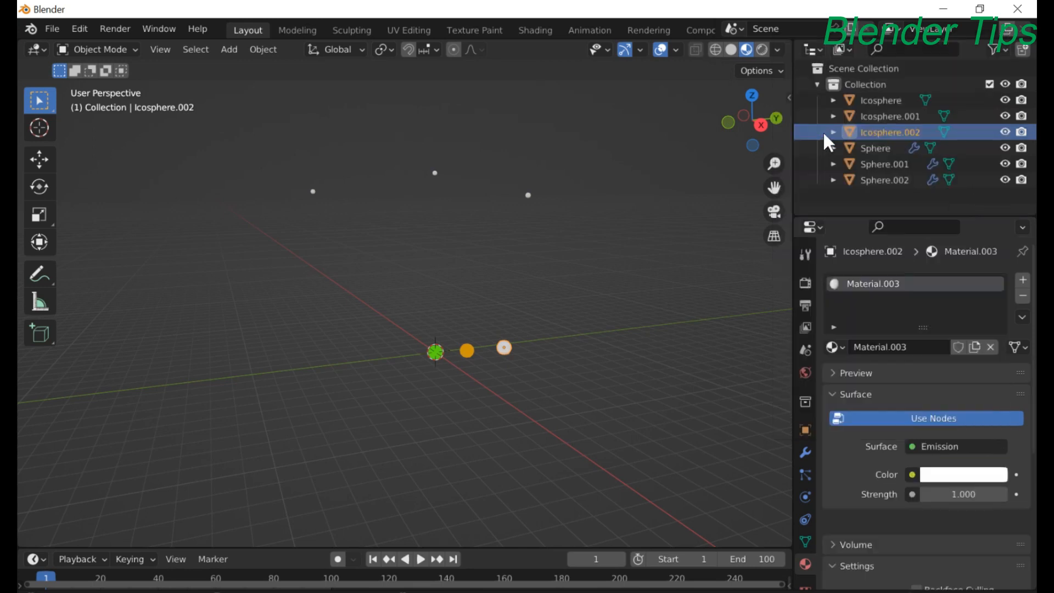
left_click(954, 475)
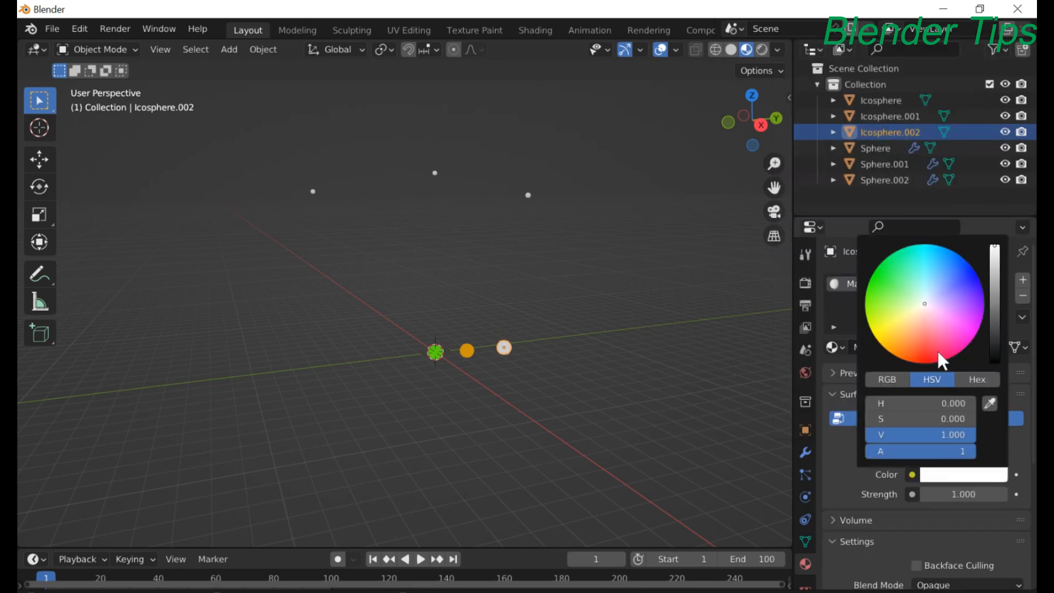
left_click_drag(924, 305, 966, 338)
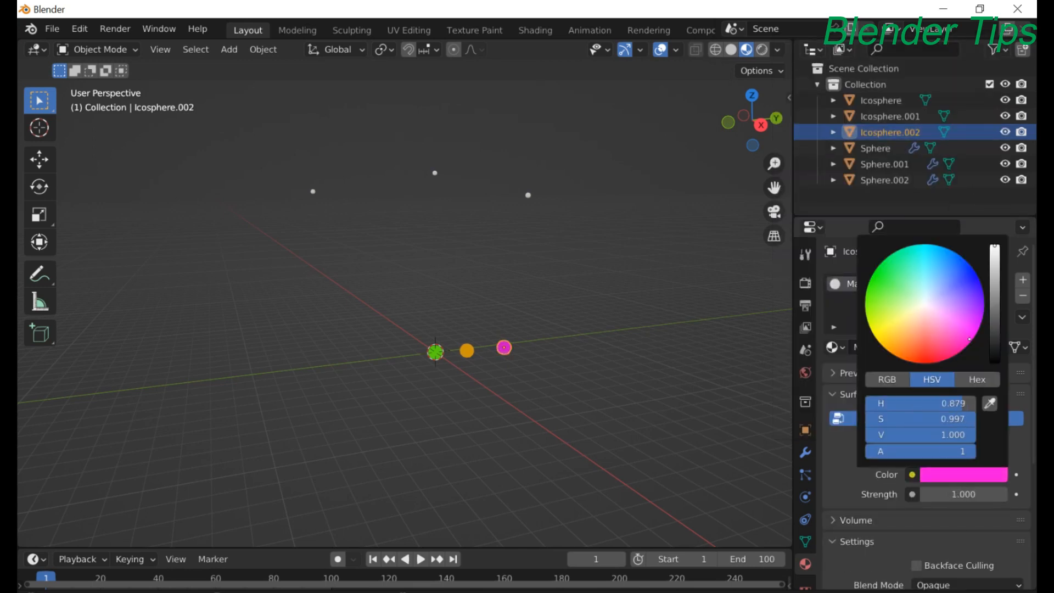
left_click(827, 450)
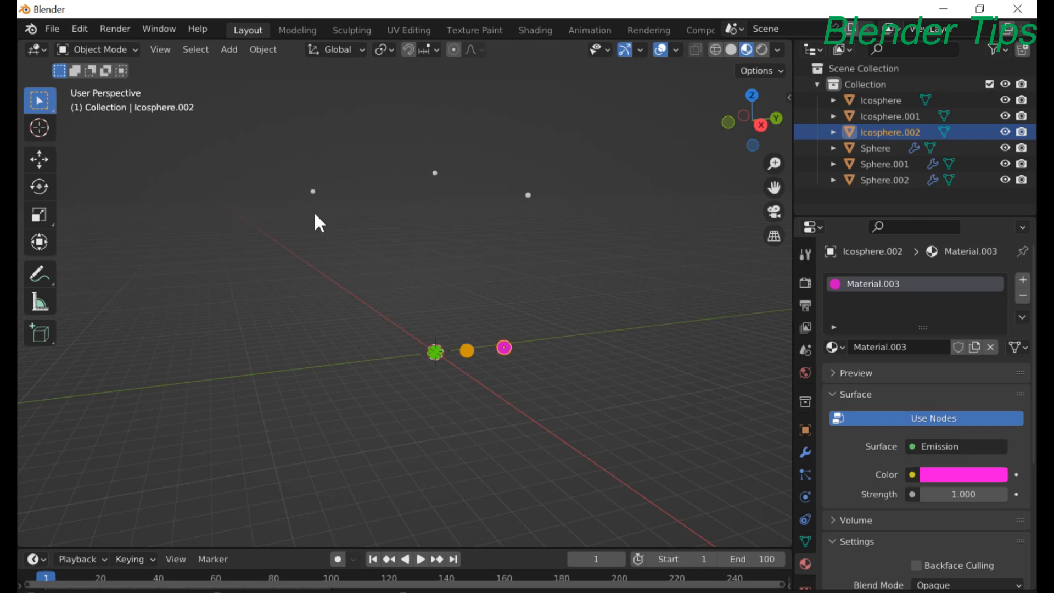
Step: Enable Bloom in the scene's Eevee render settings
left_click(806, 284)
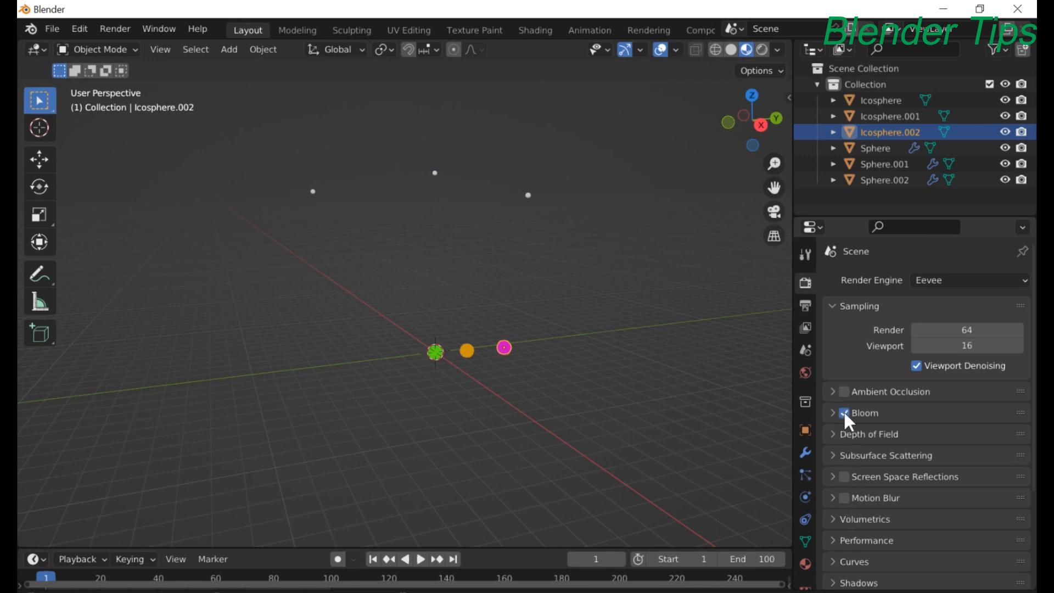
Step: Switch the viewport to Rendered shading and play the particle animation to preview the glowing particles
left_click(763, 49)
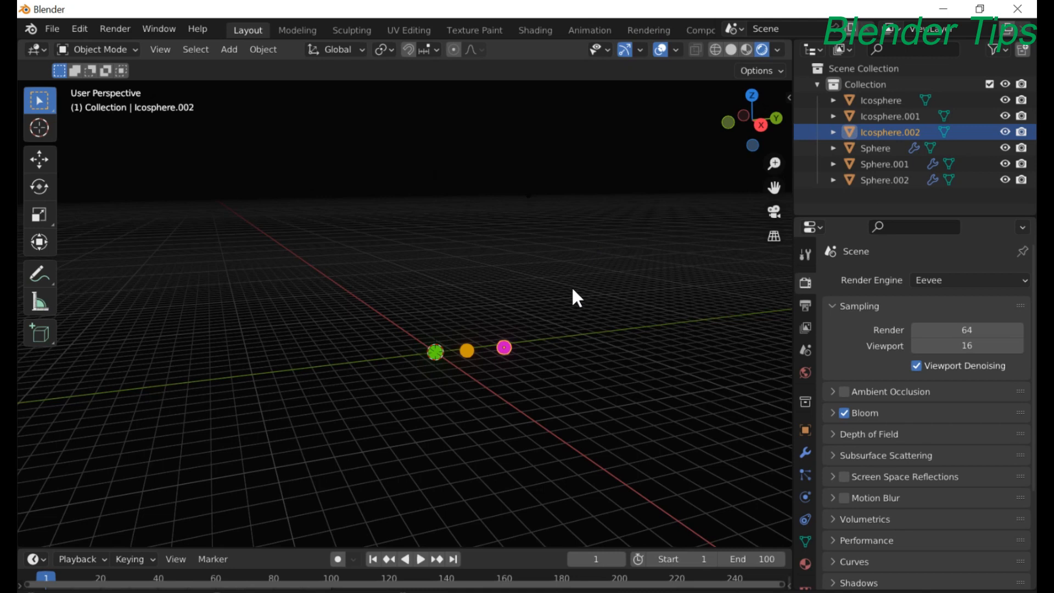
middle_click_drag(572, 289, 572, 315, "shift")
key("space")
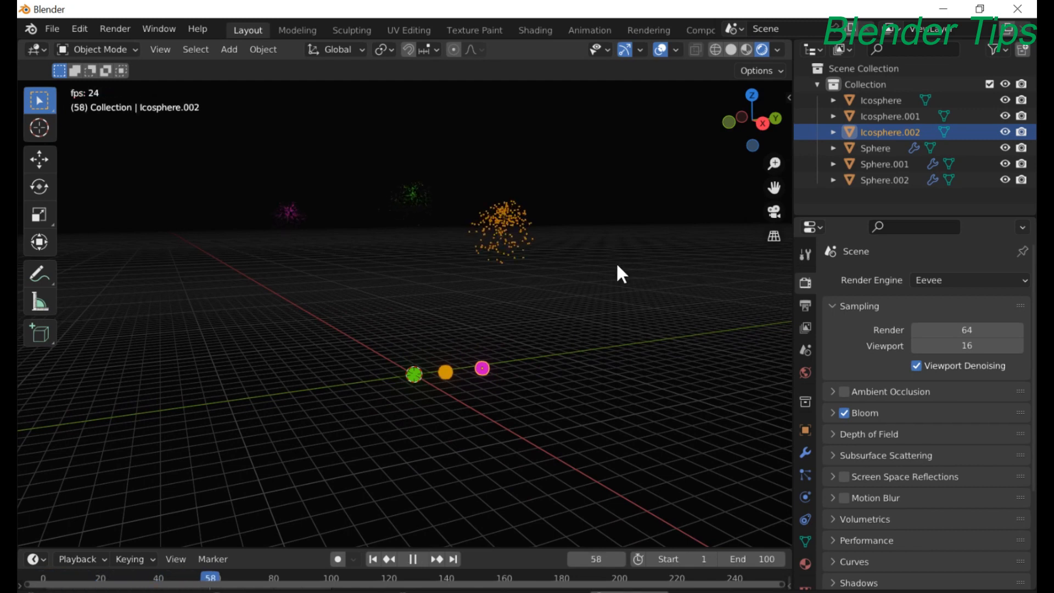
left_click(648, 238)
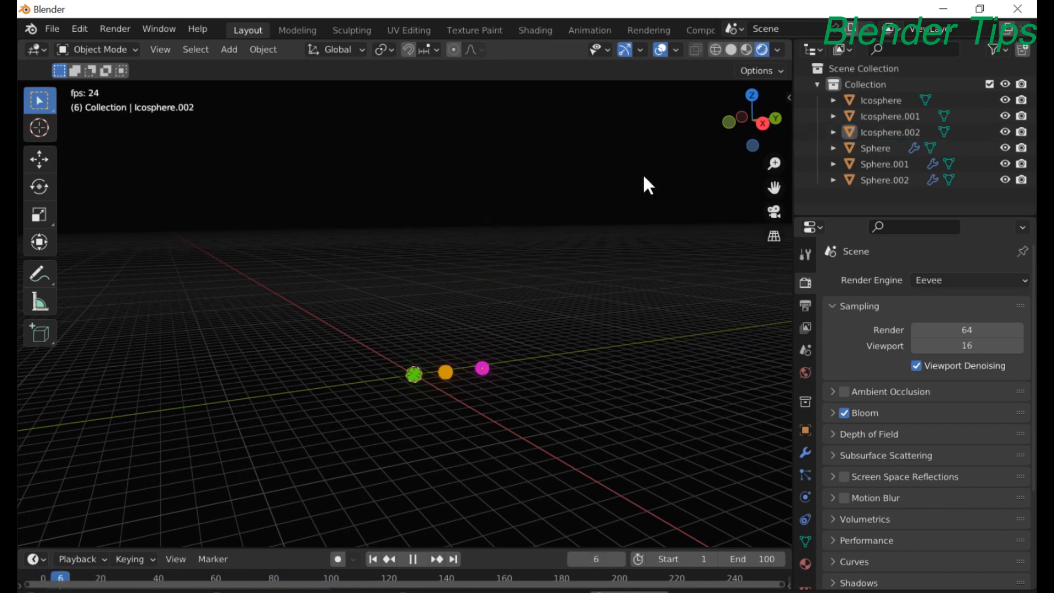
scroll(622, 196, "up", 2)
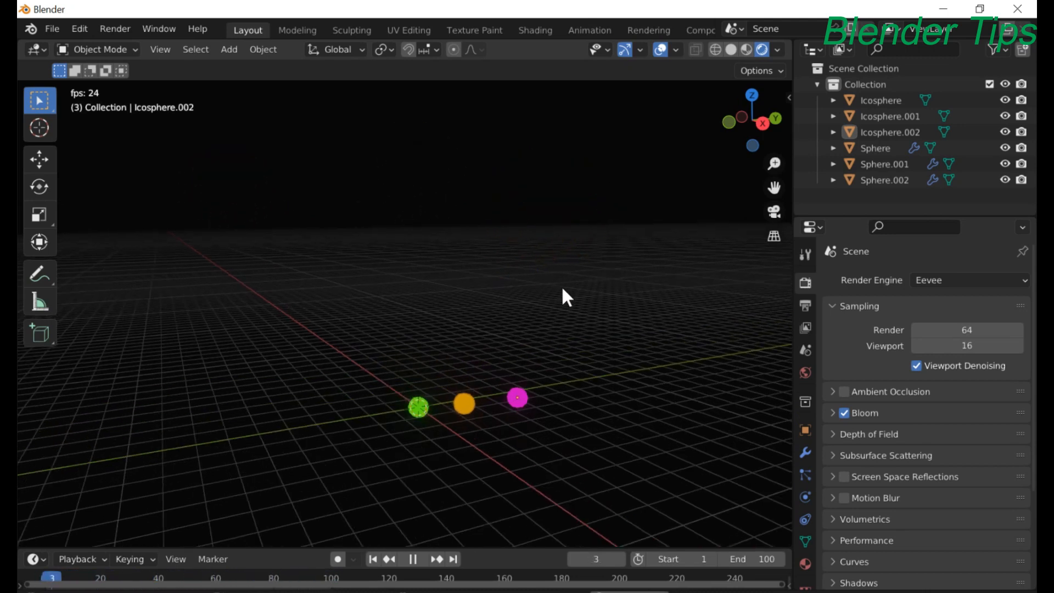
scroll(563, 290, "down", 2)
scroll(563, 290, "up", 1)
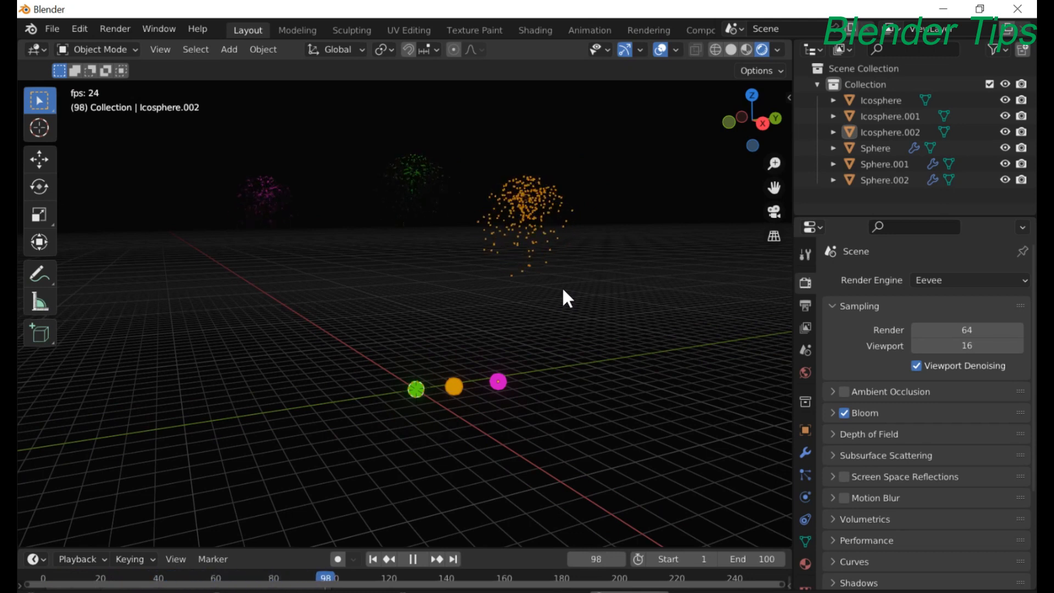
key("space")
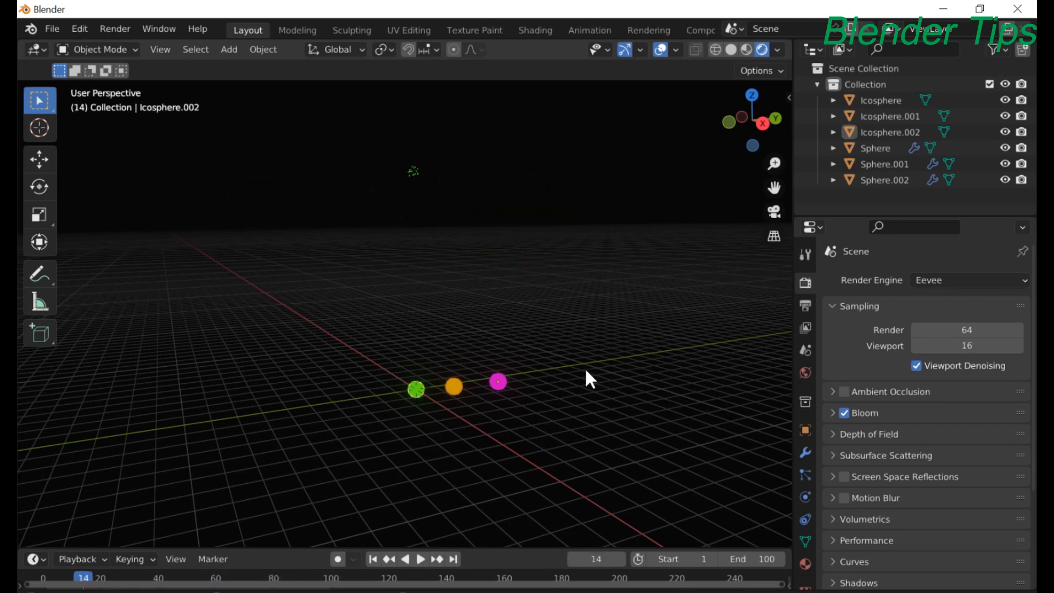
Step: Hide Icosphere, Icosphere.001 and Icosphere.002 in the viewport and disable them in renders
middle_click_drag(586, 370, 557, 371)
scroll(513, 362, "up", 2)
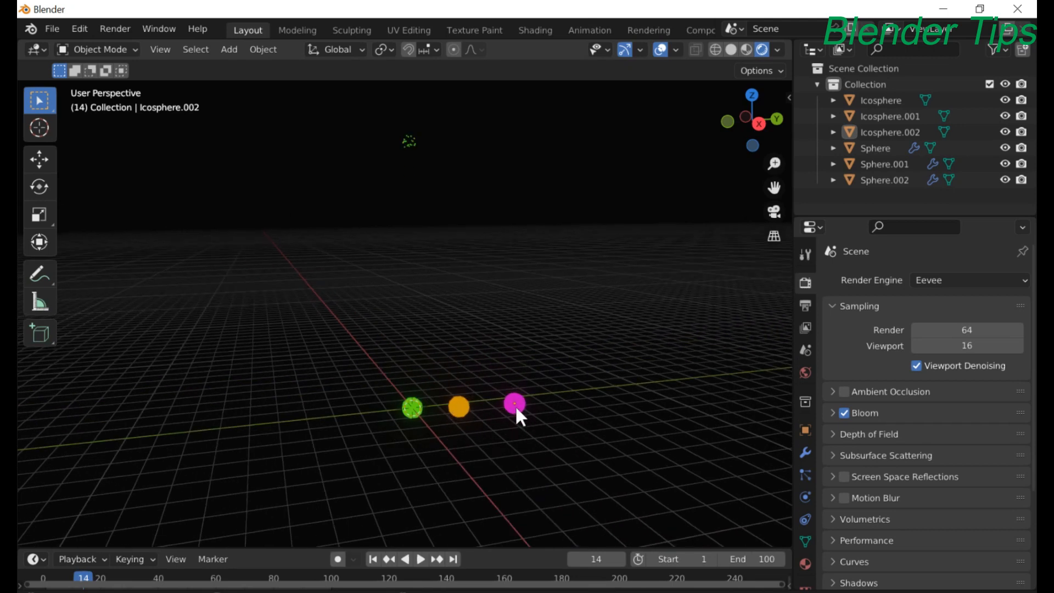
left_click(411, 411)
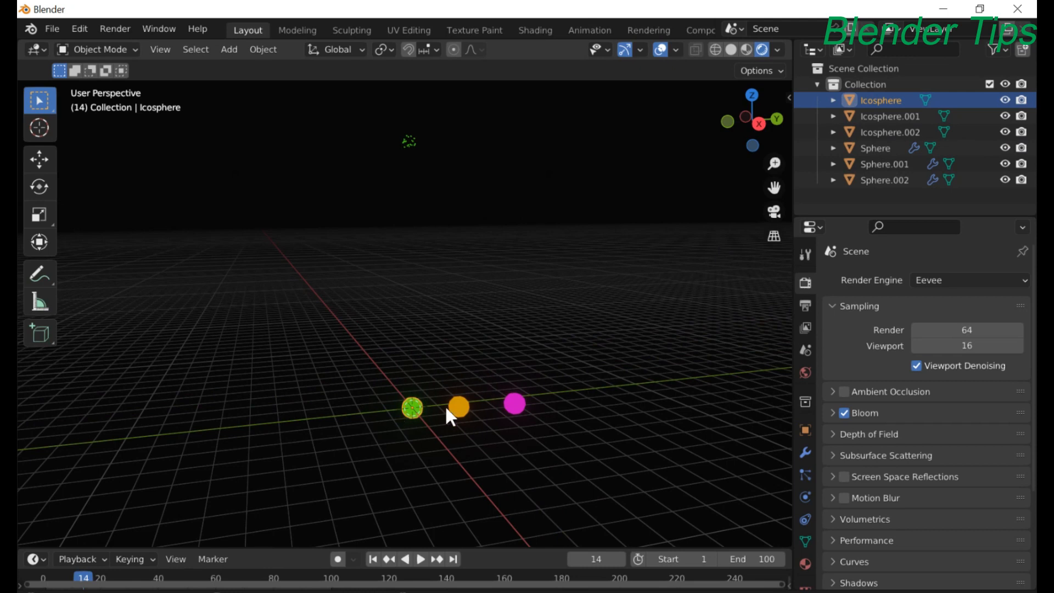
left_click(1005, 100)
left_click(1004, 117)
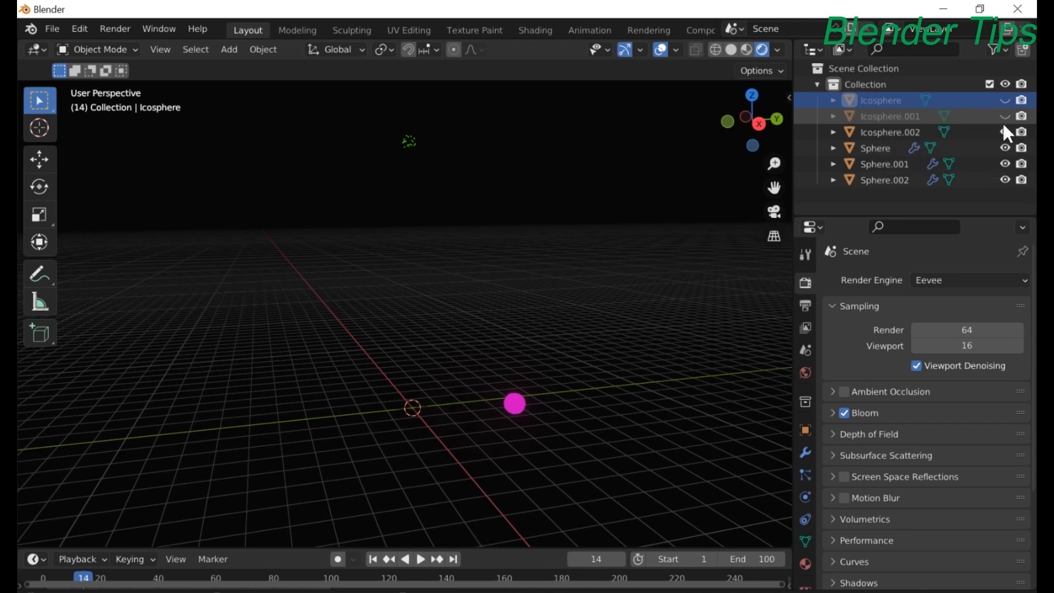
left_click(1004, 132)
left_click(1021, 133)
left_click(1021, 117)
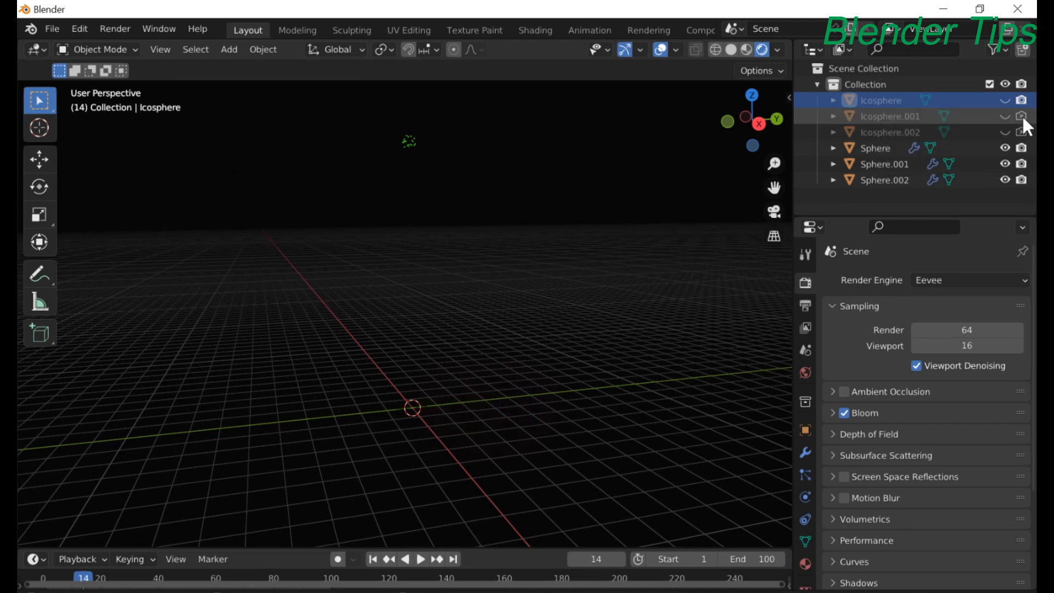
left_click(1022, 101)
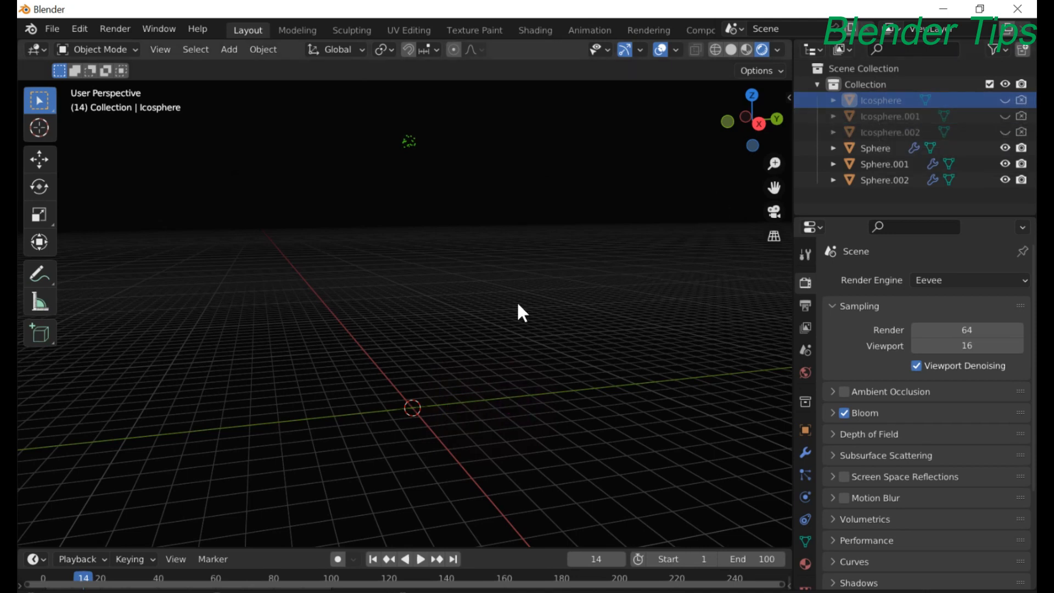
Step: Play the animation from frame 1 to check the particles with the source icospheres hidden
scroll(517, 305, "down", 1)
scroll(485, 325, "down", 2)
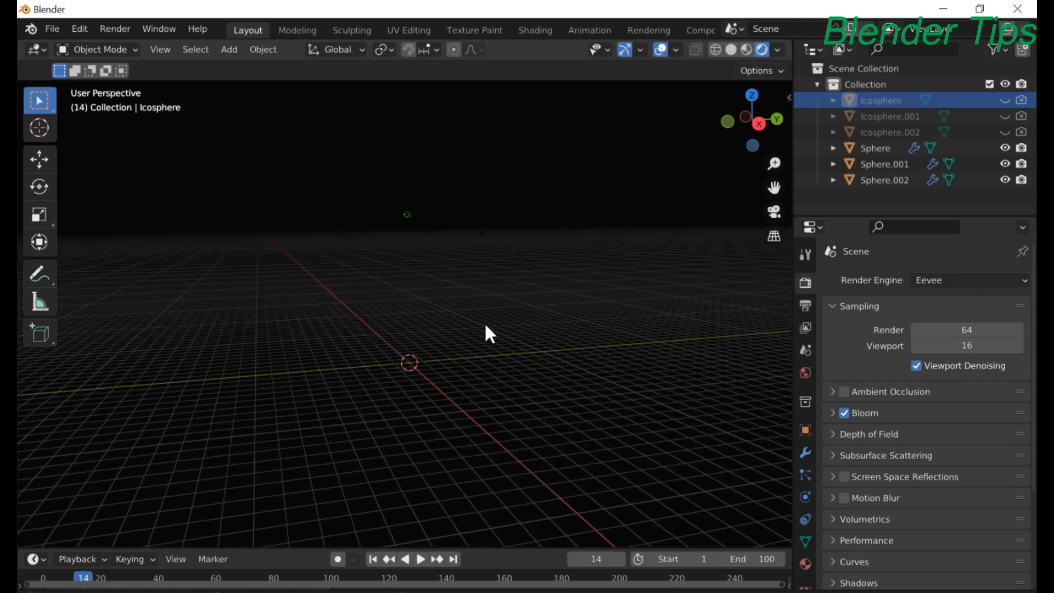
left_click(373, 559)
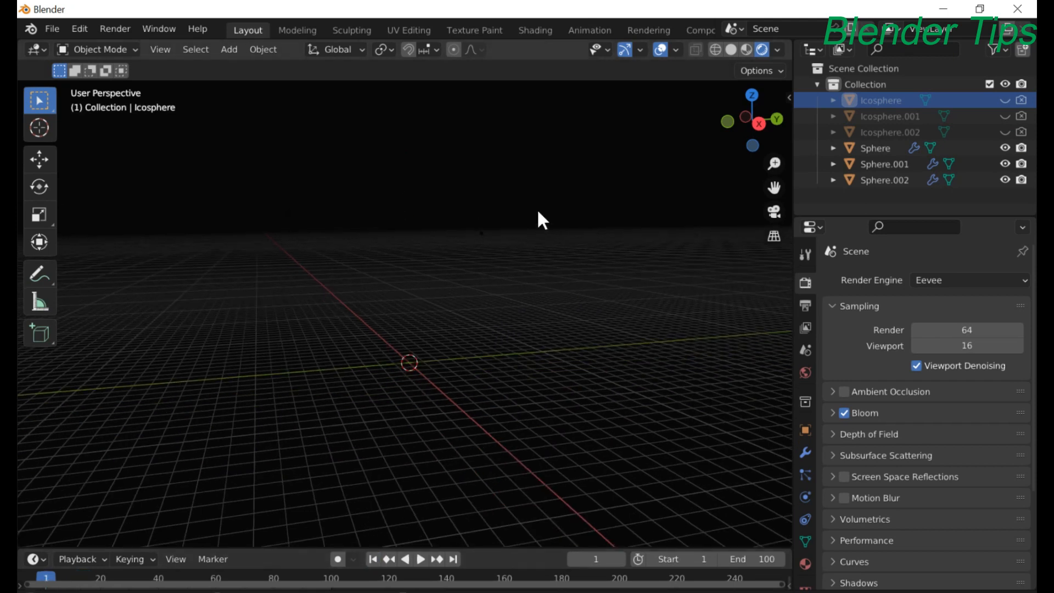
scroll(512, 233, "down", 1)
key("space")
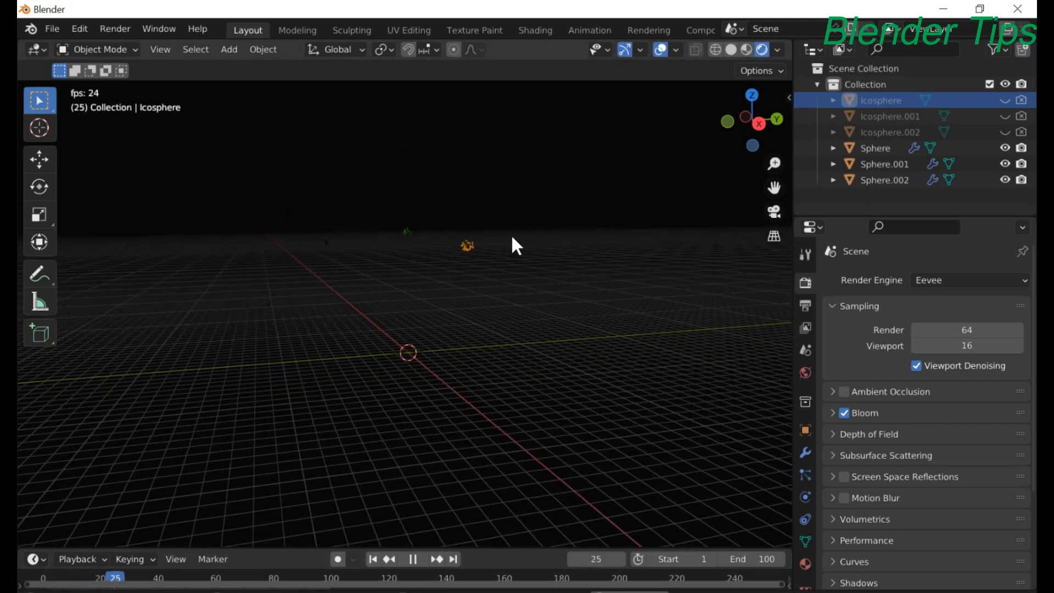
scroll(504, 244, "up", 1)
scroll(504, 243, "up", 2)
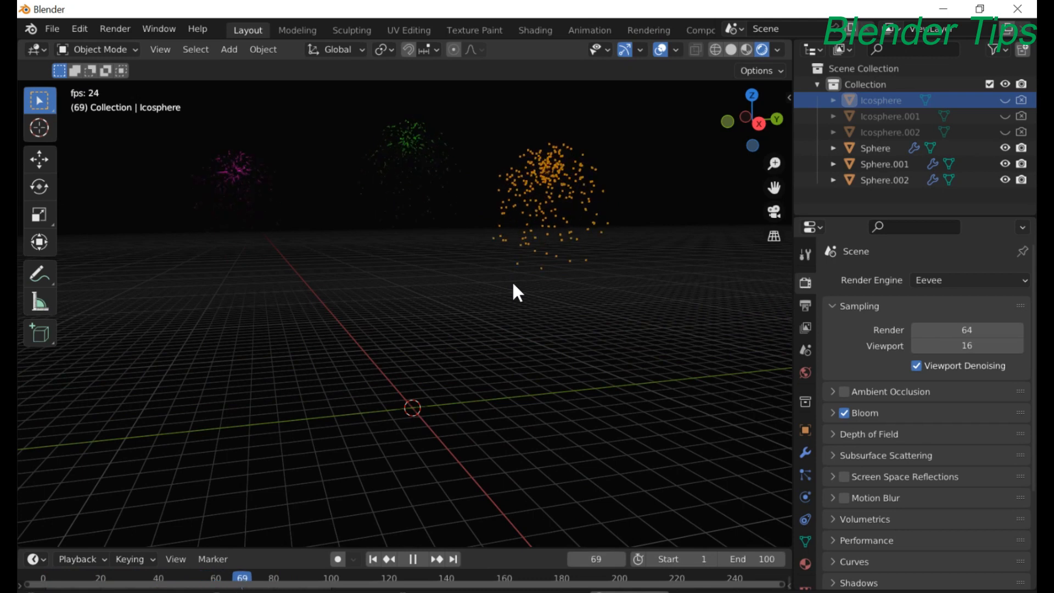
key("space")
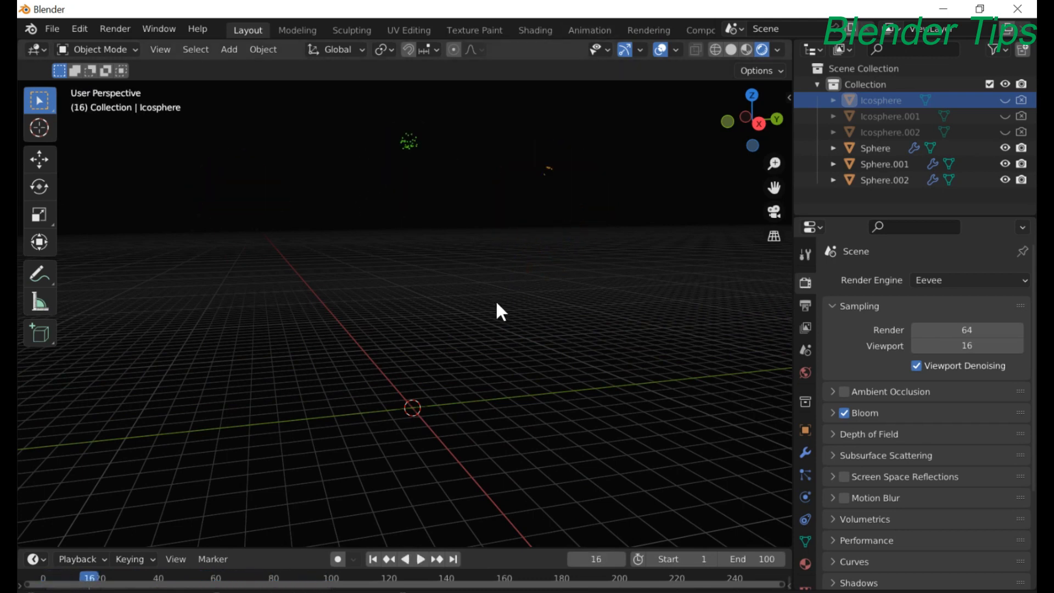
Step: Set the particle Lifetime of Sphere's particle system to 100
middle_click_drag(496, 308, 517, 325)
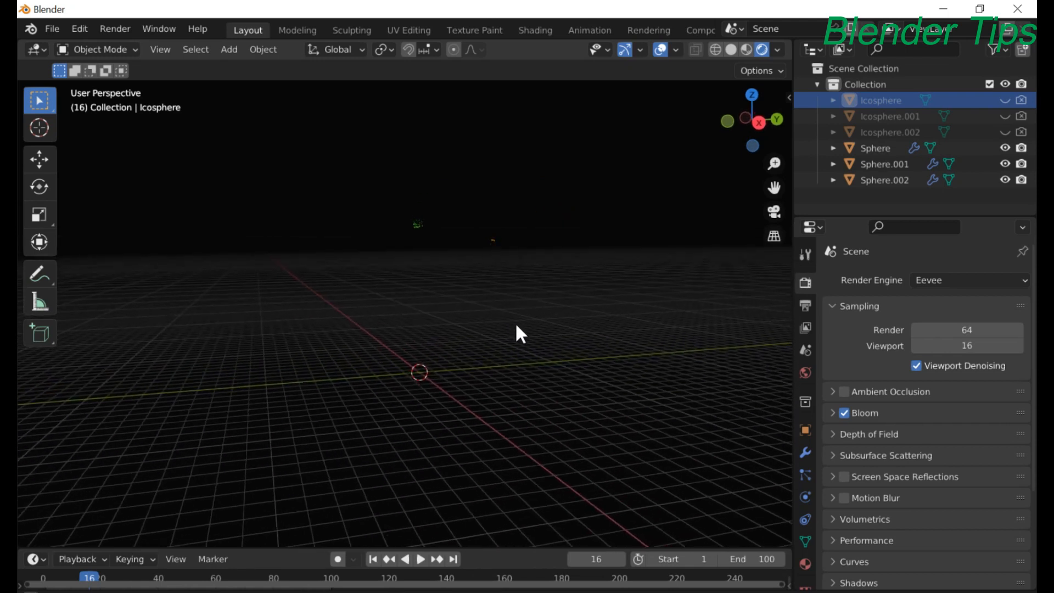
left_click(886, 144)
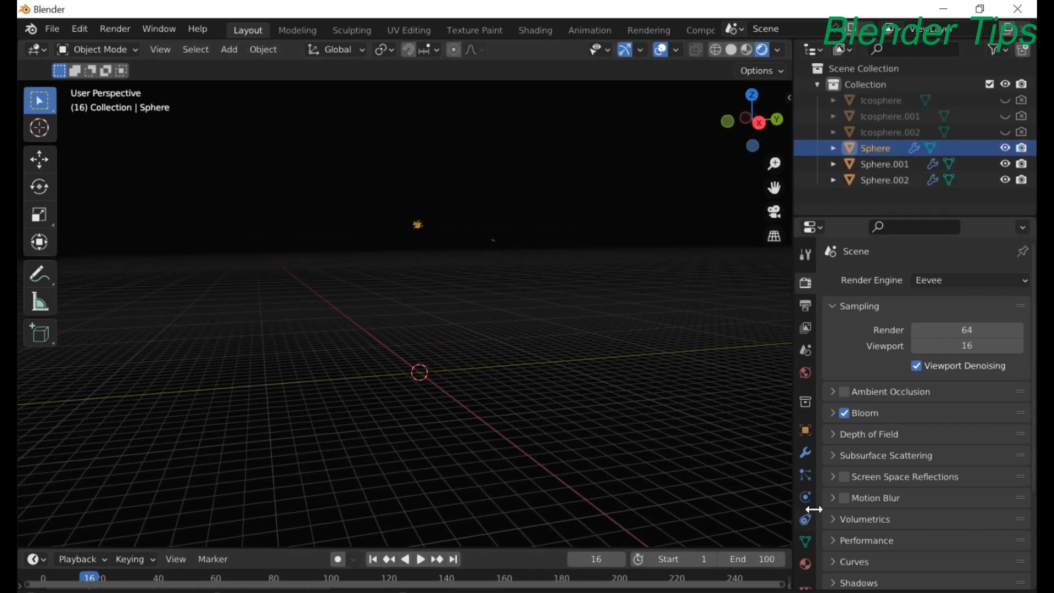
left_click(806, 475)
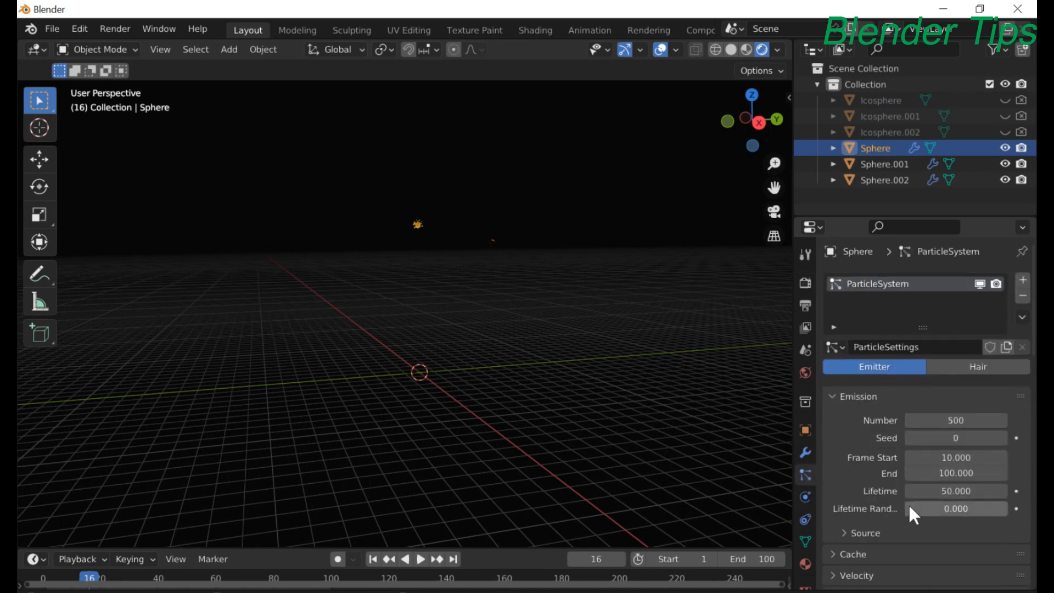
left_click(936, 491)
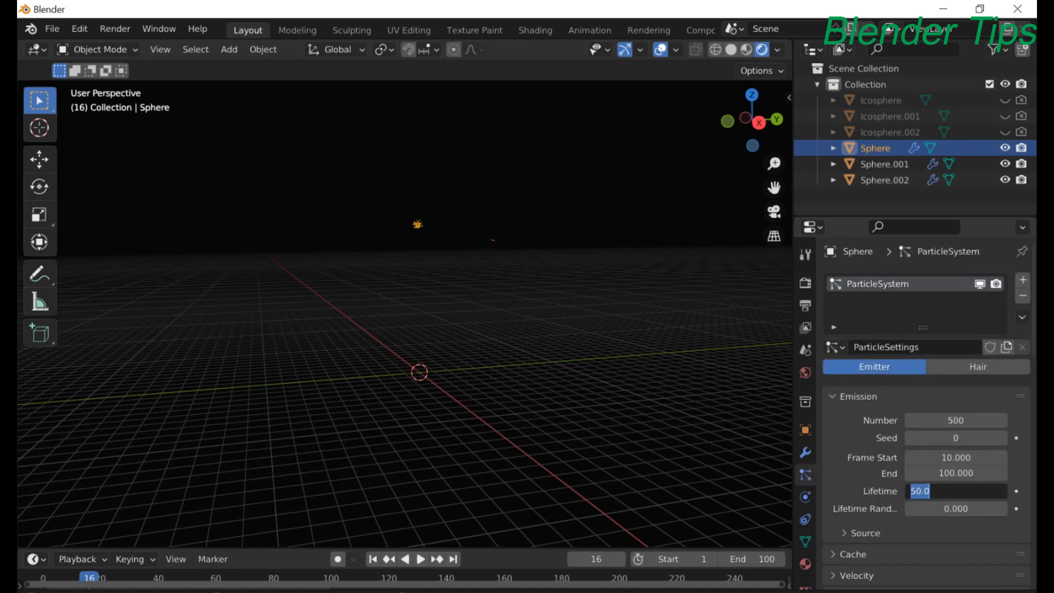
type("100")
key("Return")
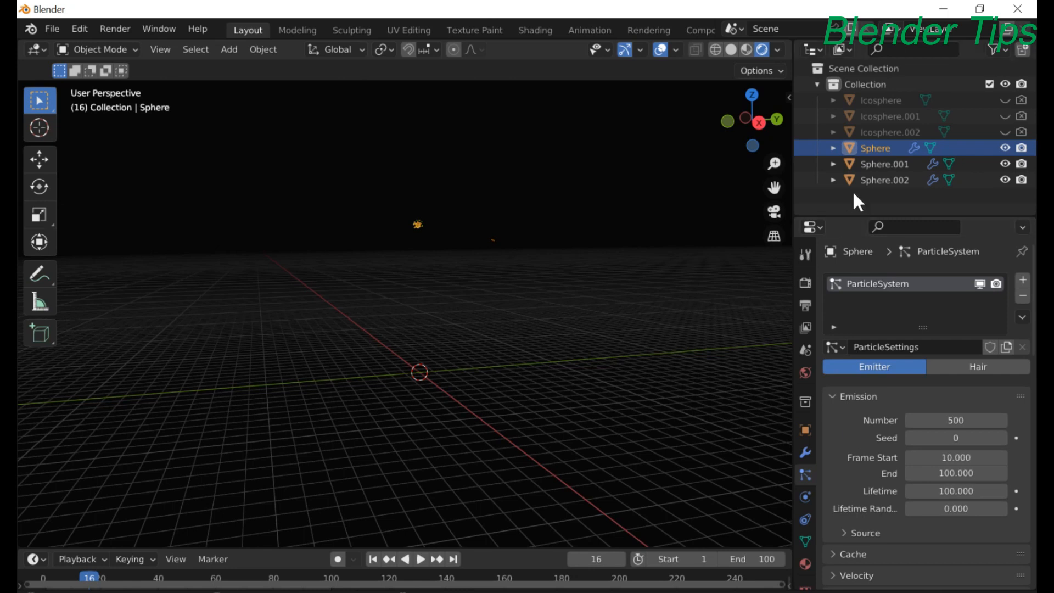
Step: Set the particle Lifetime of Sphere.001's particle system to 100
left_click(875, 162)
left_click(936, 491)
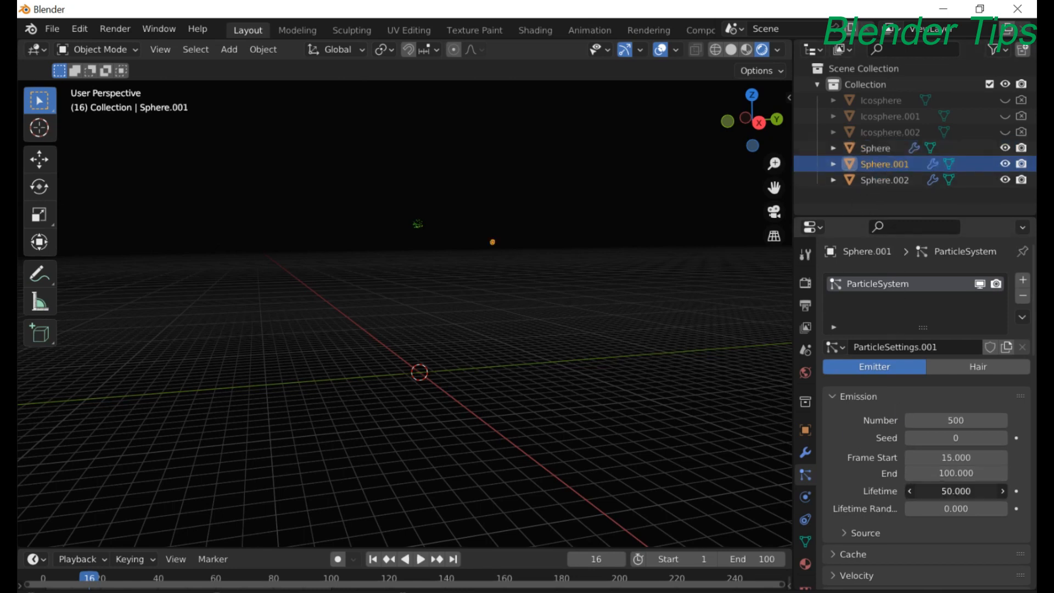
type("100")
key("Return")
Step: Set the particle Lifetime of Sphere.002's particle system to 100
left_click(877, 179)
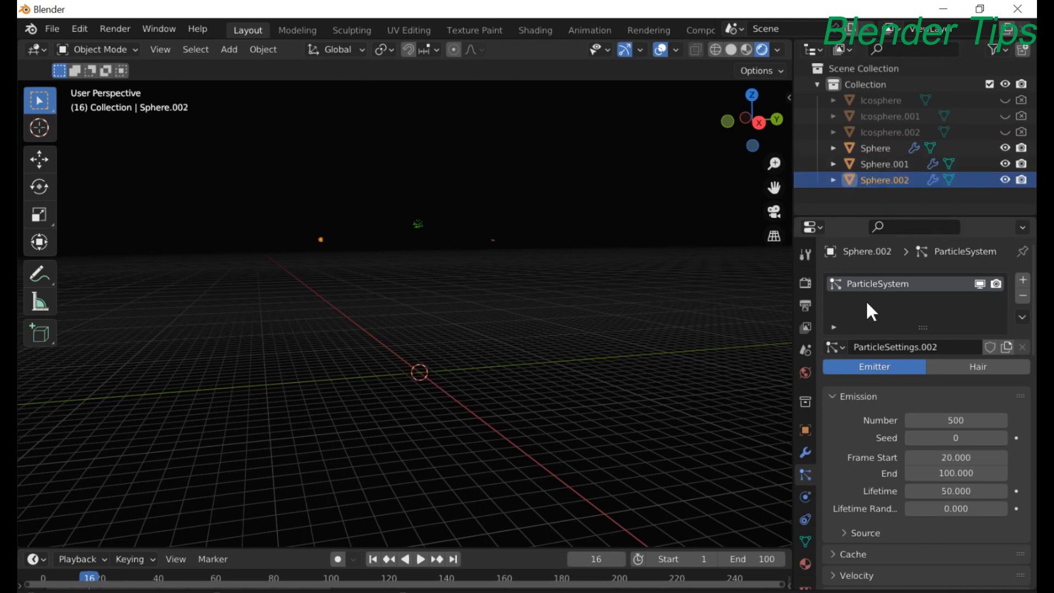
left_click(955, 491)
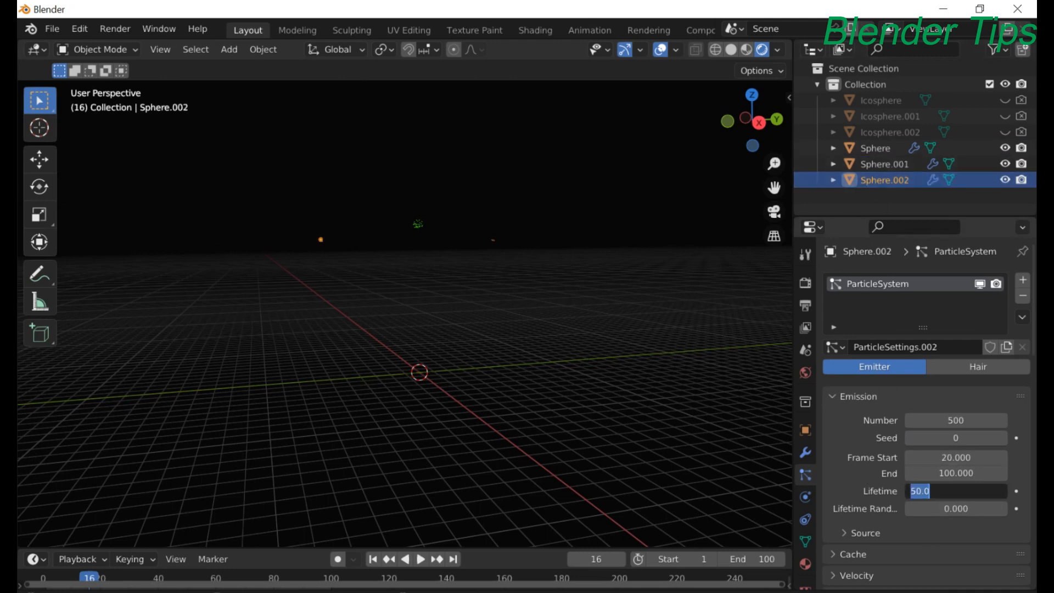
type("100")
key("Return")
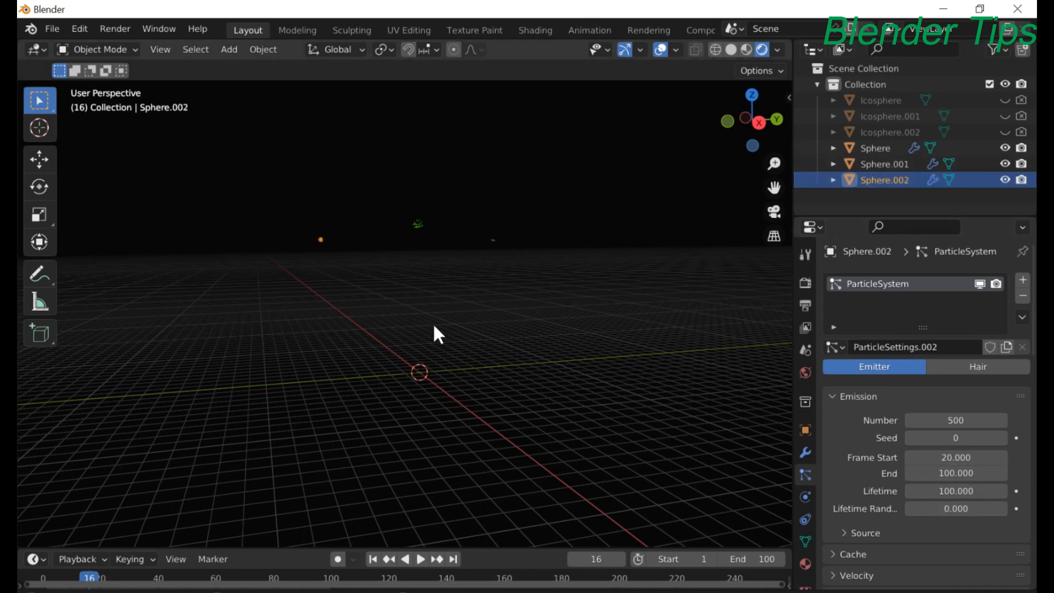
Step: Replay the animation from frame 1 with nothing selected and examine the longer-lived particles from several angles
left_click(372, 559)
middle_click_drag(444, 419, 479, 391)
left_click(667, 199)
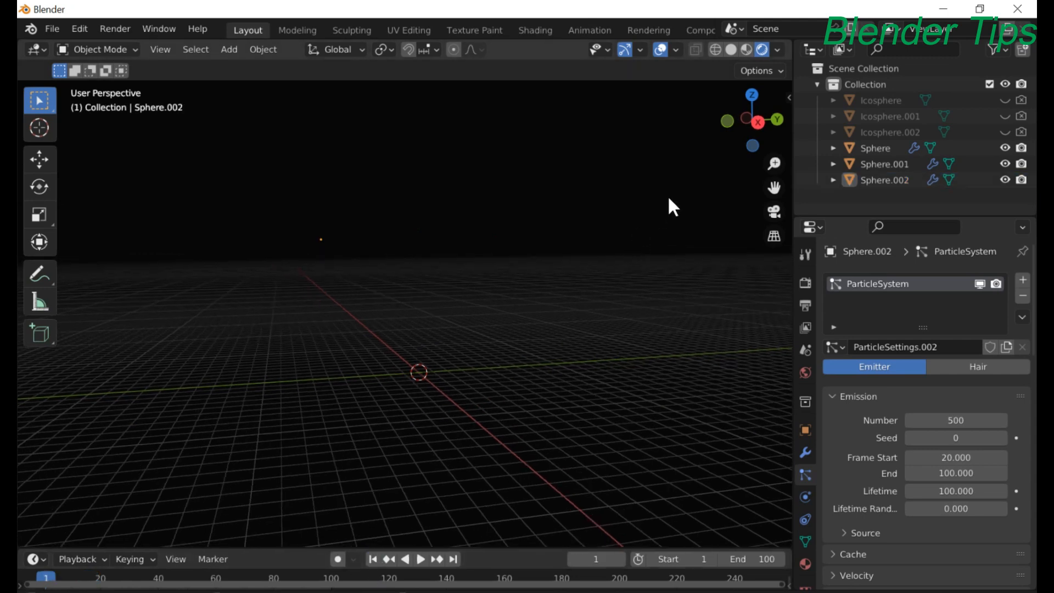
key("space")
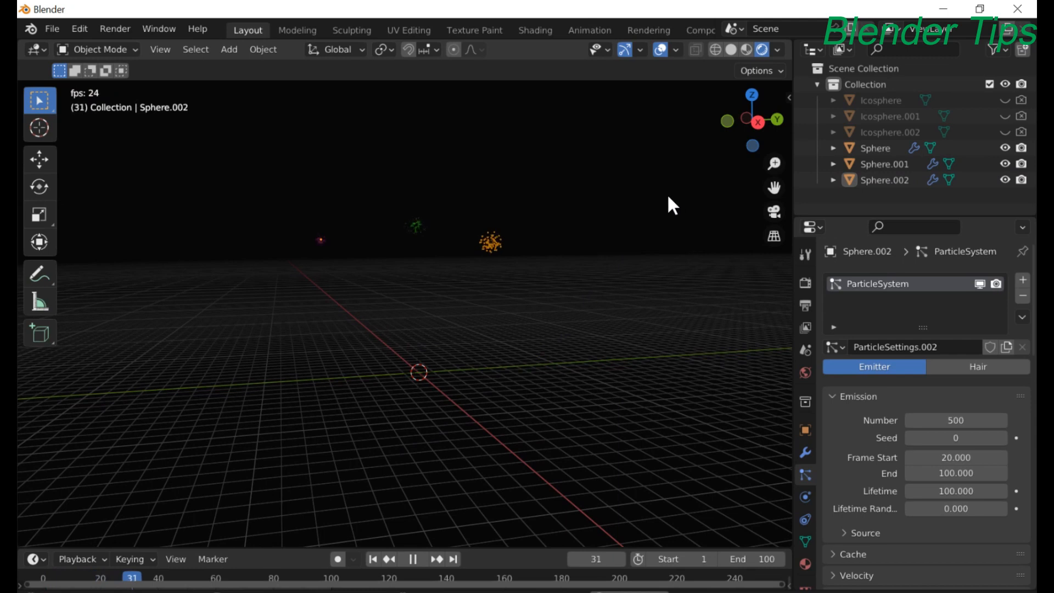
scroll(655, 199, "up", 3)
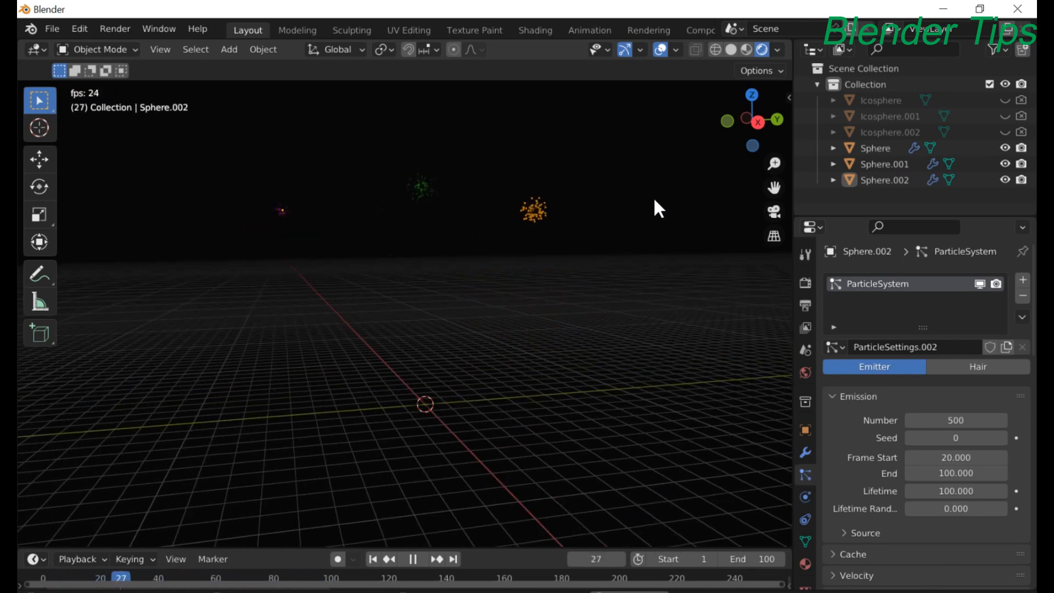
middle_click_drag(489, 275, 565, 288)
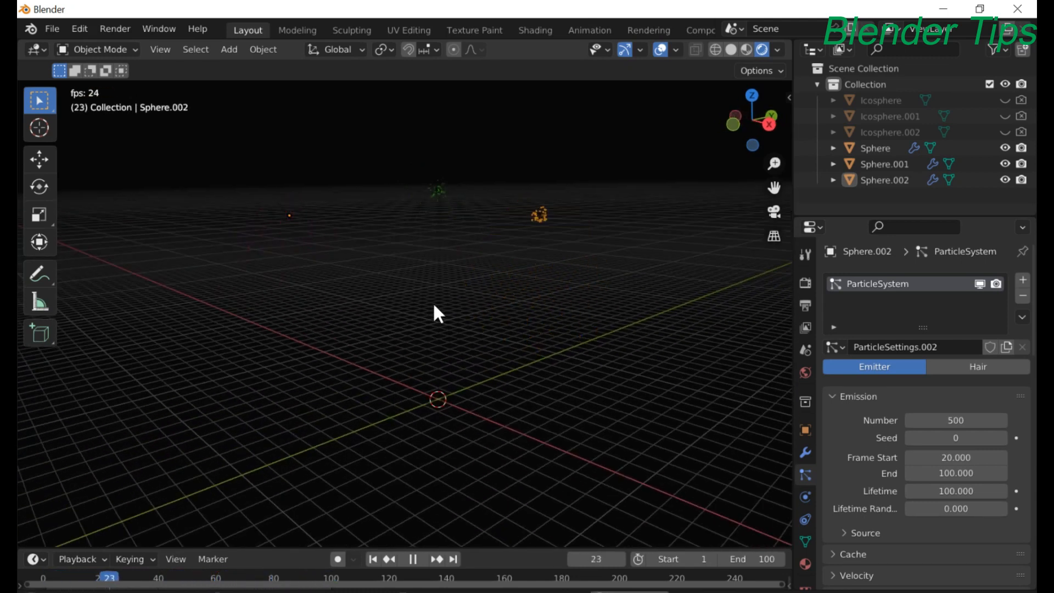
scroll(435, 306, "up", 1)
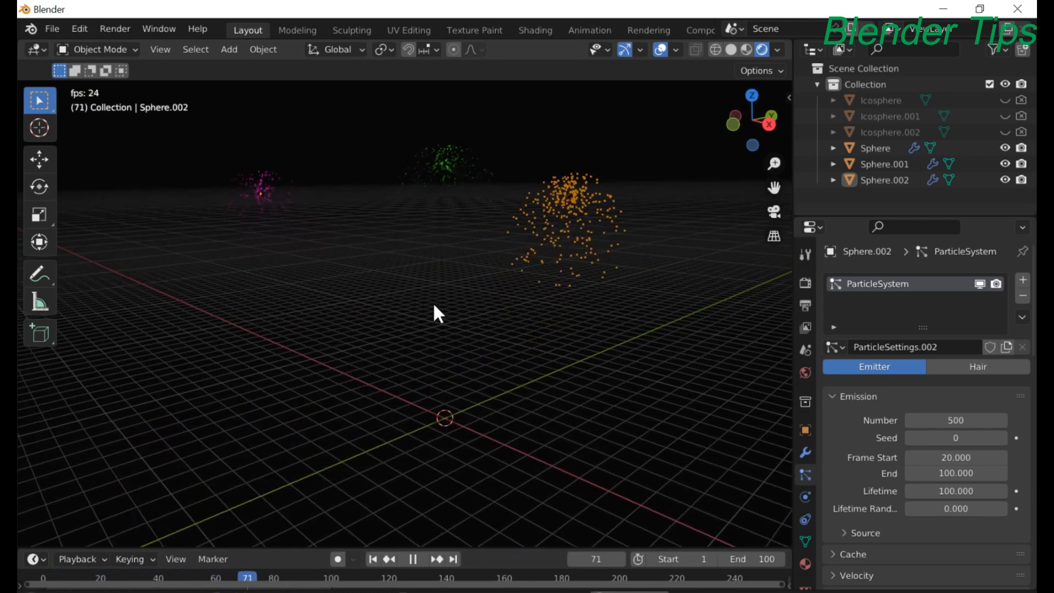